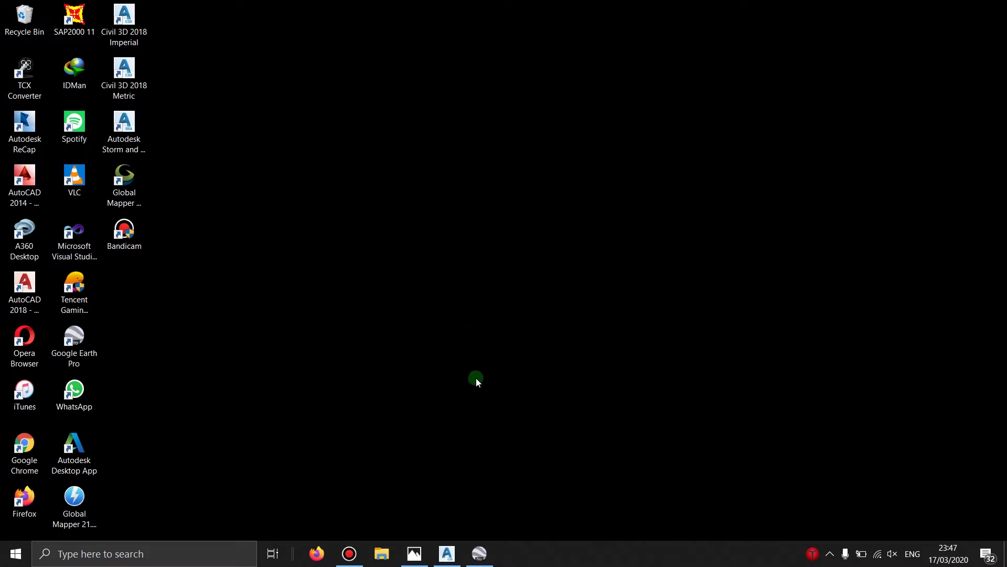
Step: Examine the route from TITIK AWAL (A) through A2 and C2 to TITIK AKHIR (C) in Google Earth Pro and return to Civil 3D
left_click(480, 553)
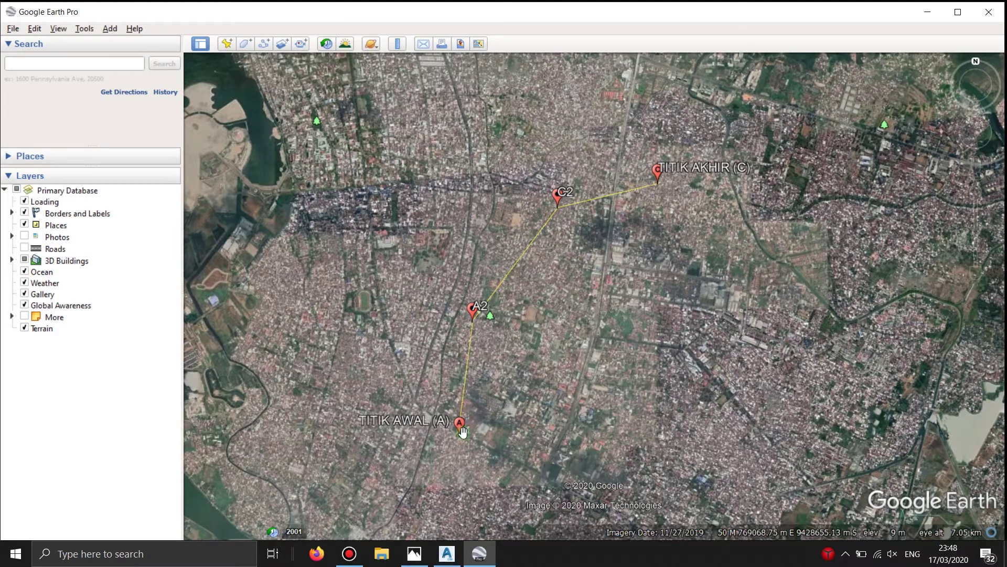
left_click(447, 554)
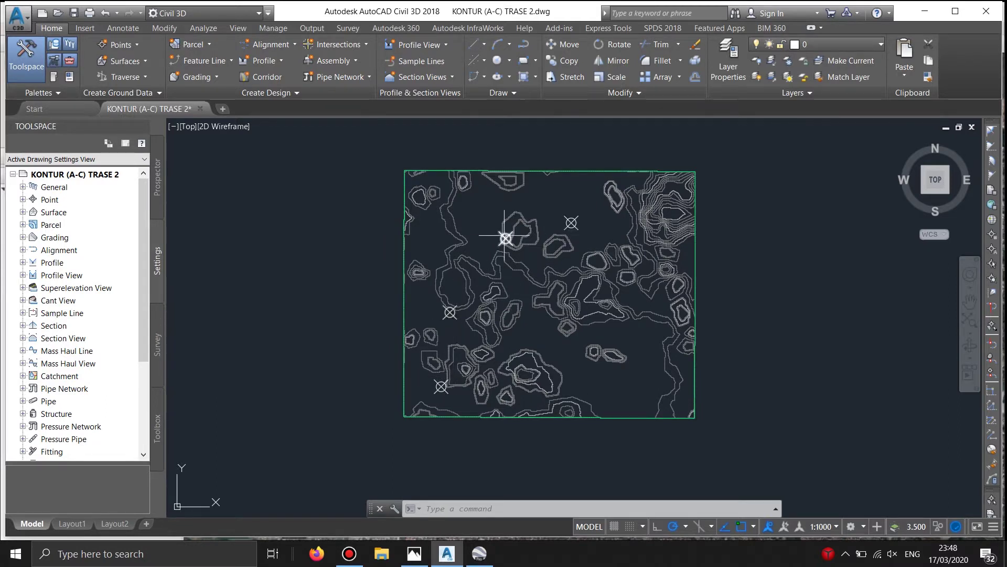
mouse_move(505, 238)
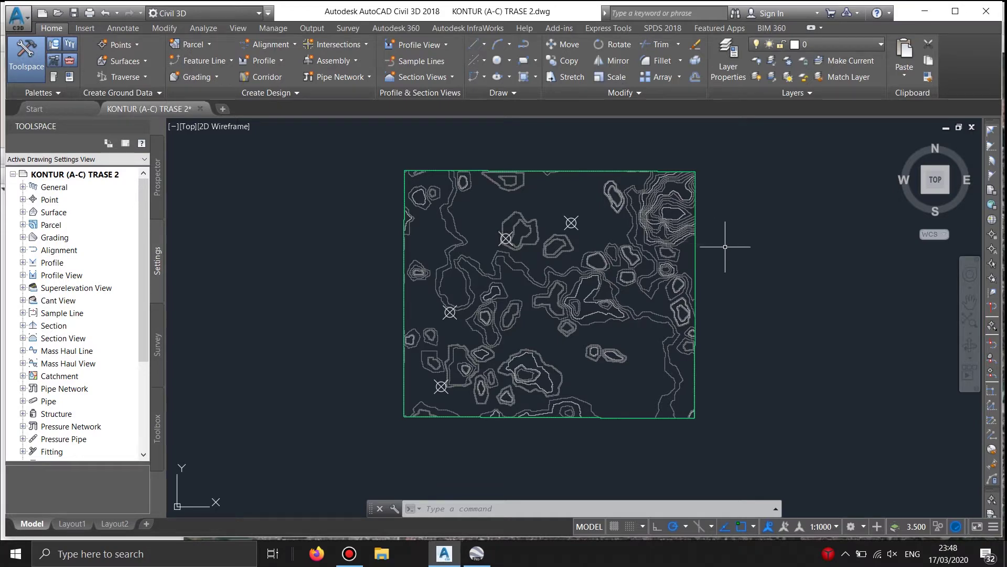
Step: Insert the drawing _EII-WBN+ANZ as an exploded block in the contour drawing, ignoring the missing SHX files and closing the event log
type("I")
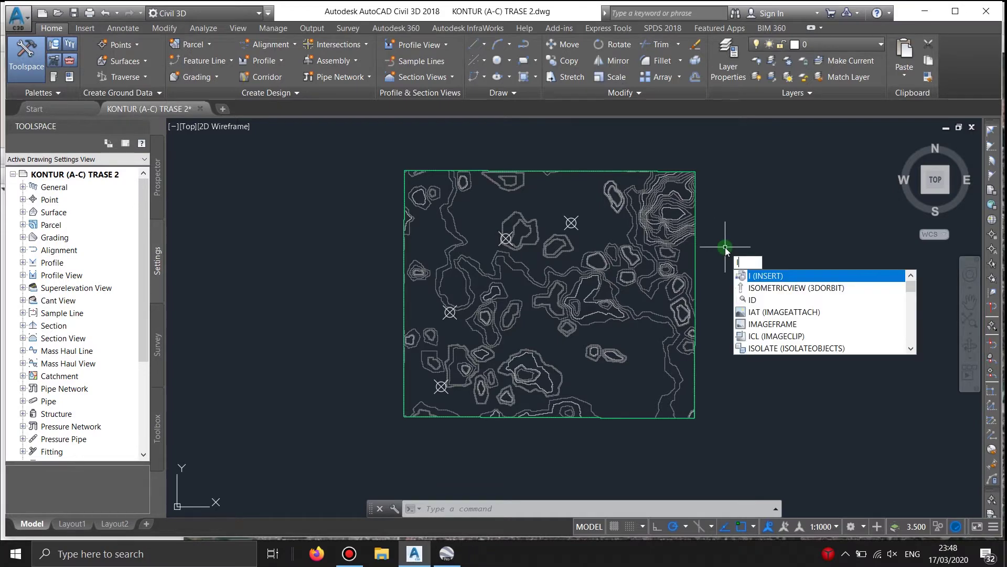
key("Return")
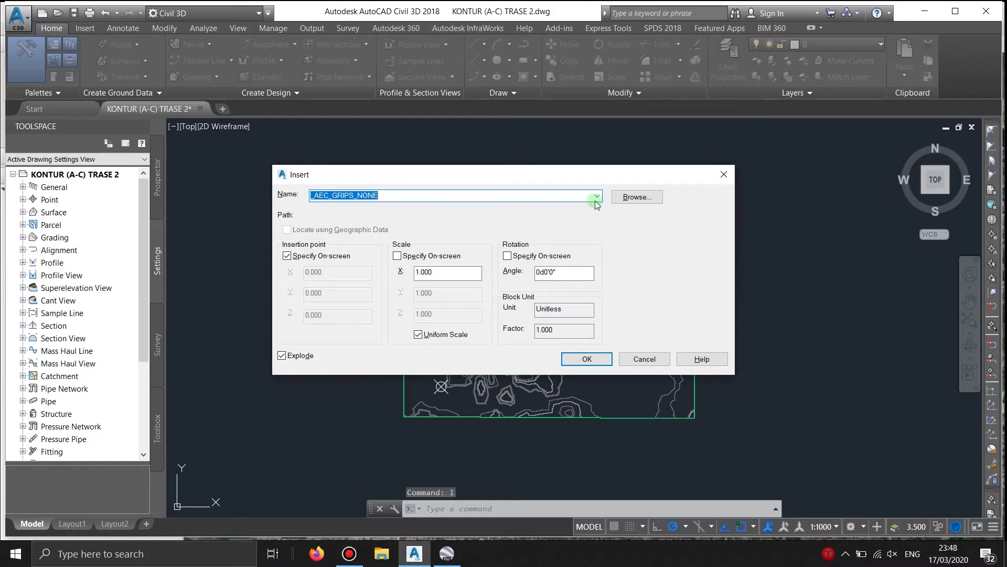
left_click(633, 197)
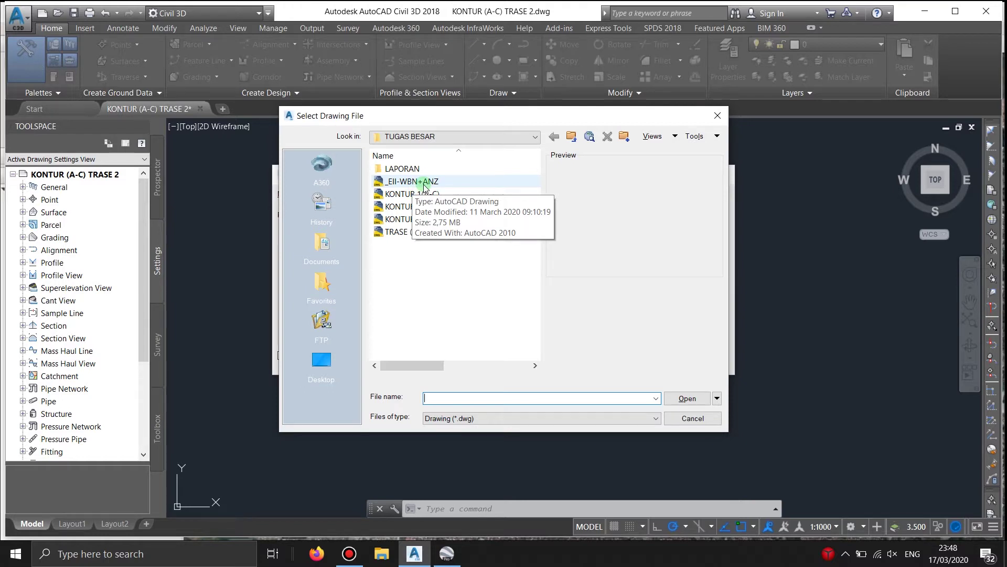
left_click(424, 183)
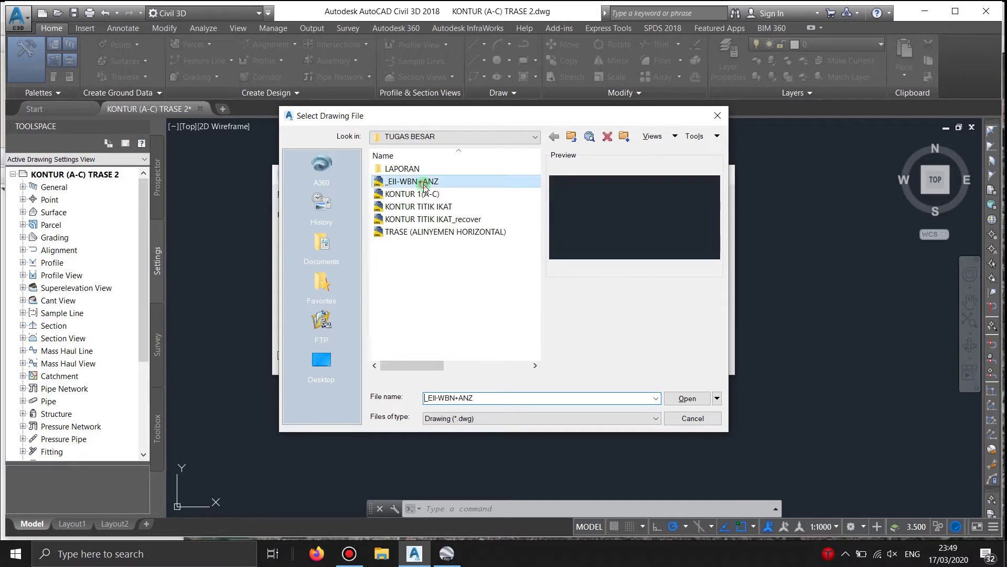
left_click(686, 396)
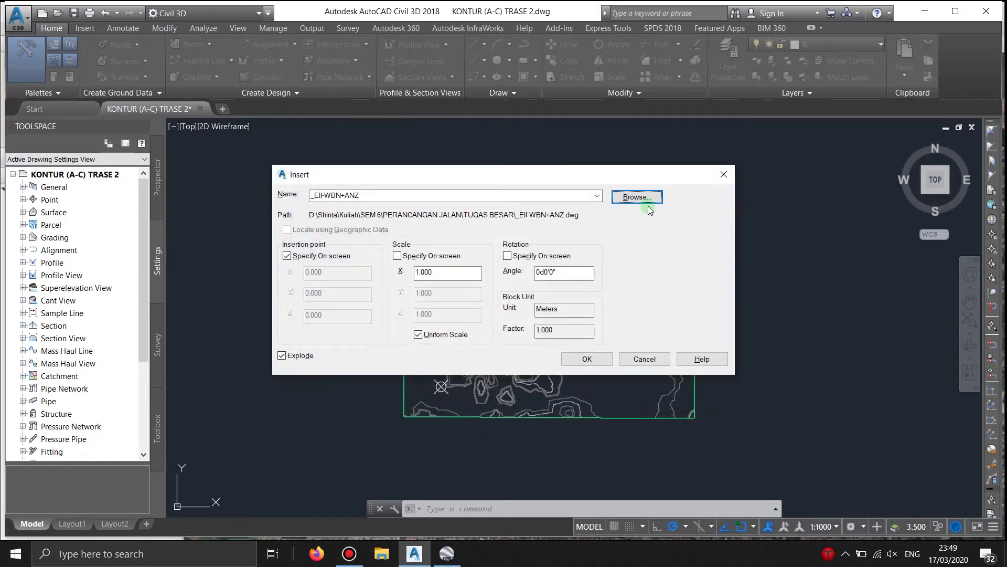
left_click(588, 360)
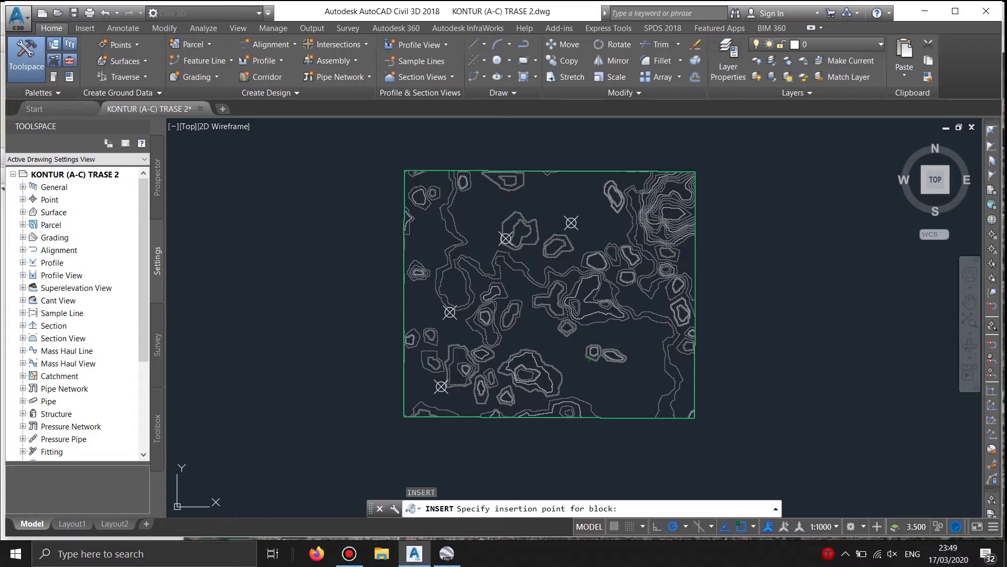
left_click(671, 253)
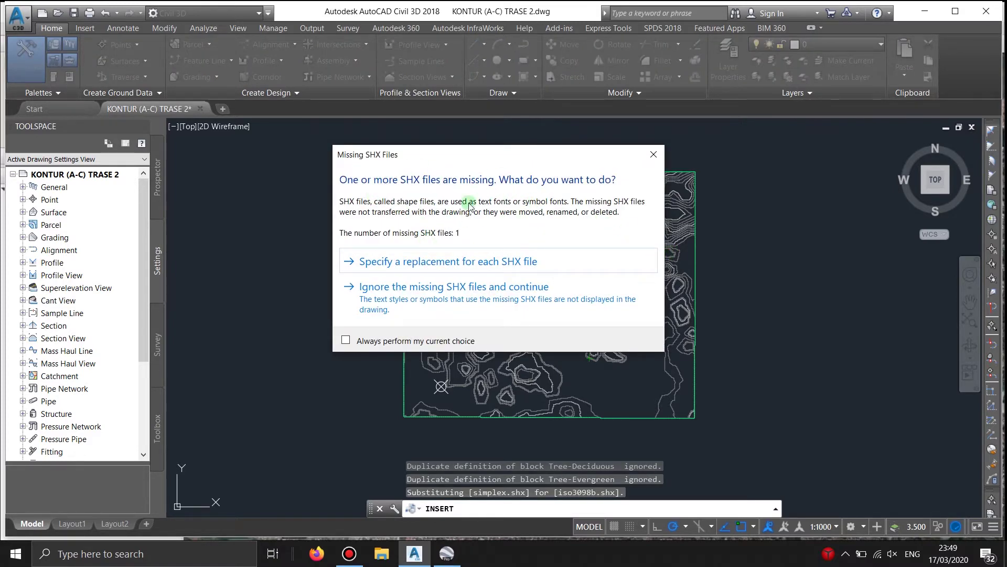
left_click(396, 289)
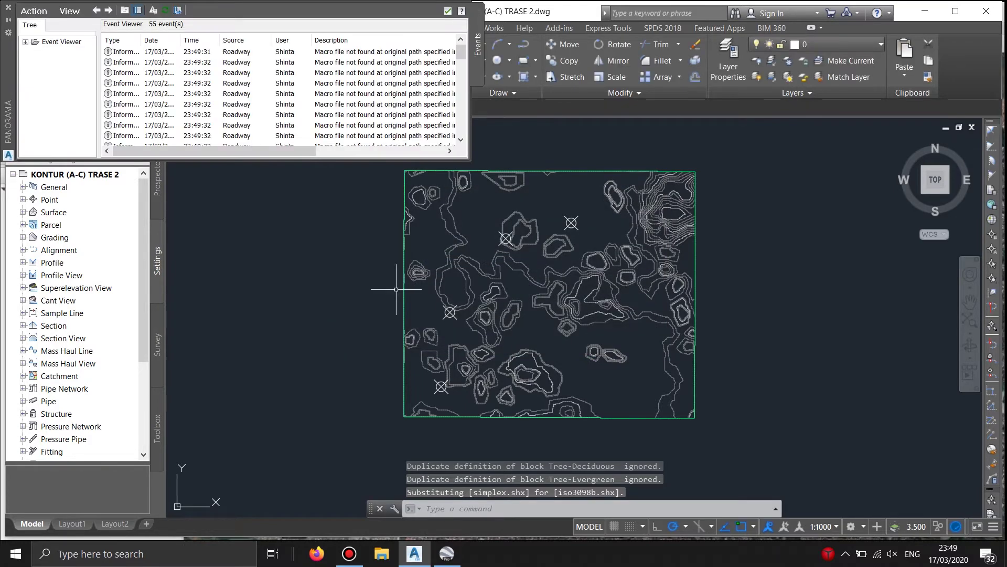
left_click(8, 12)
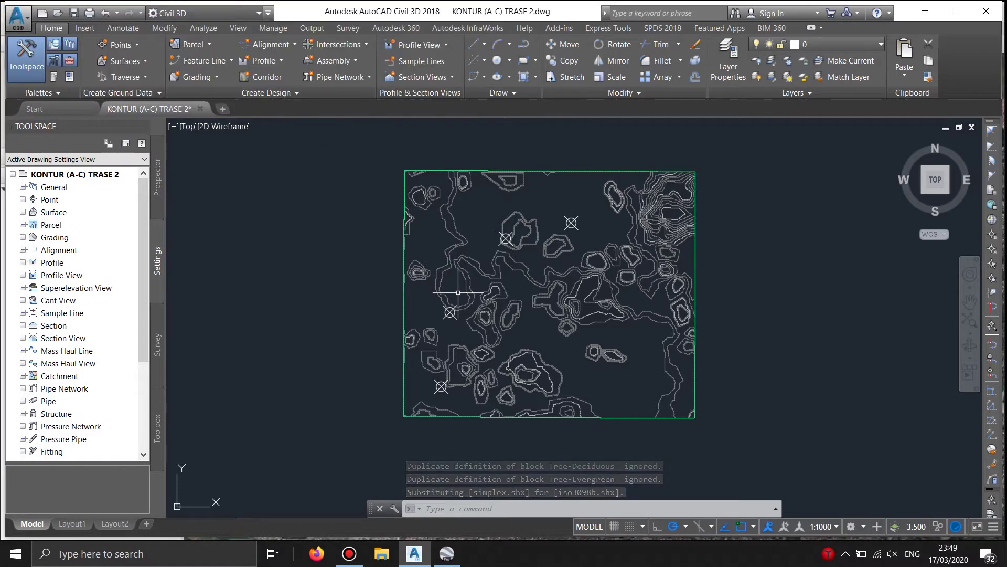
Step: Draw connected lines through the four point markers, from the southernmost one to the northeastern one
mouse_move(459, 364)
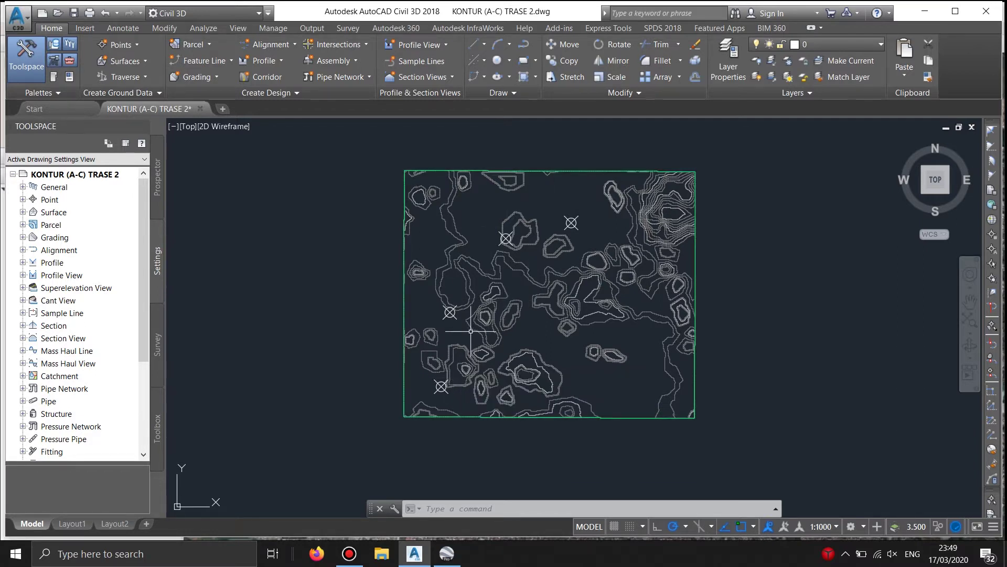
type("l")
key("Return")
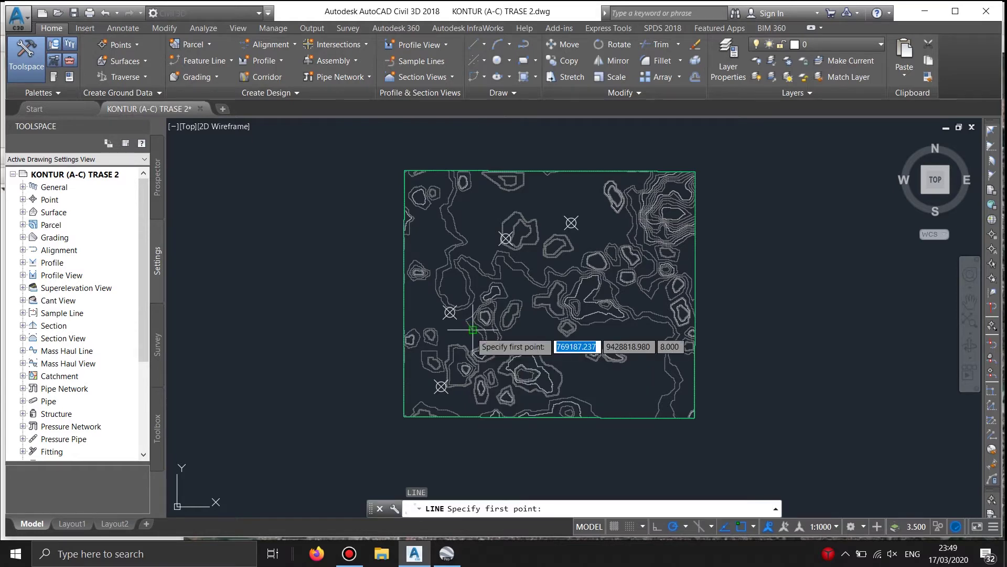
scroll(450, 382, "up", 3)
left_click(430, 390)
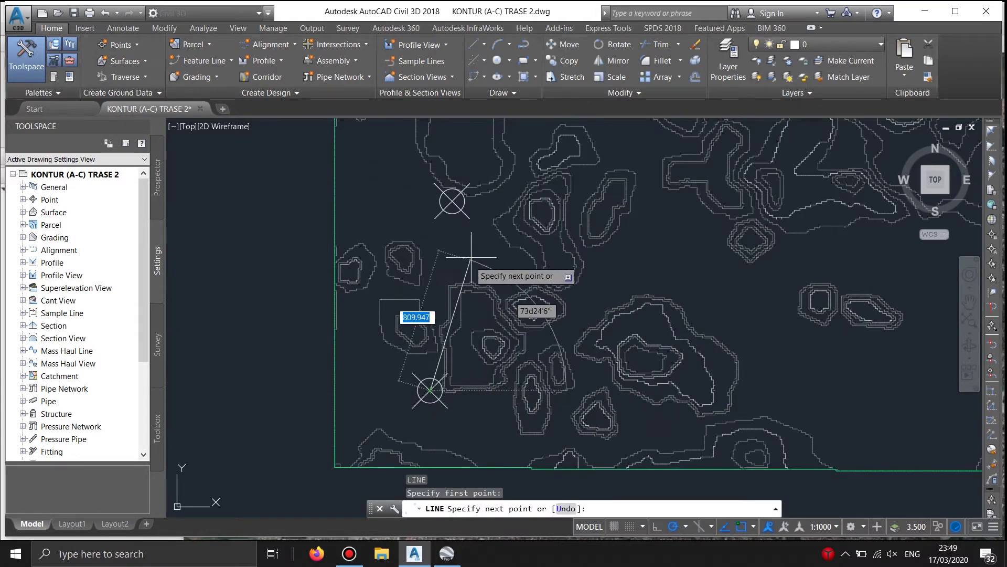
left_click(452, 201)
scroll(459, 226, "down", 3)
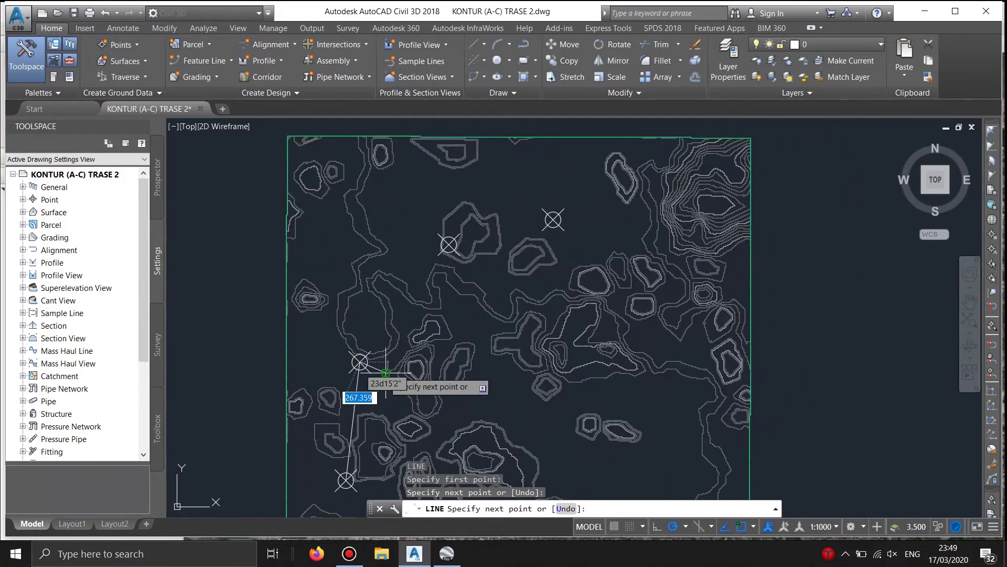
left_click(449, 244)
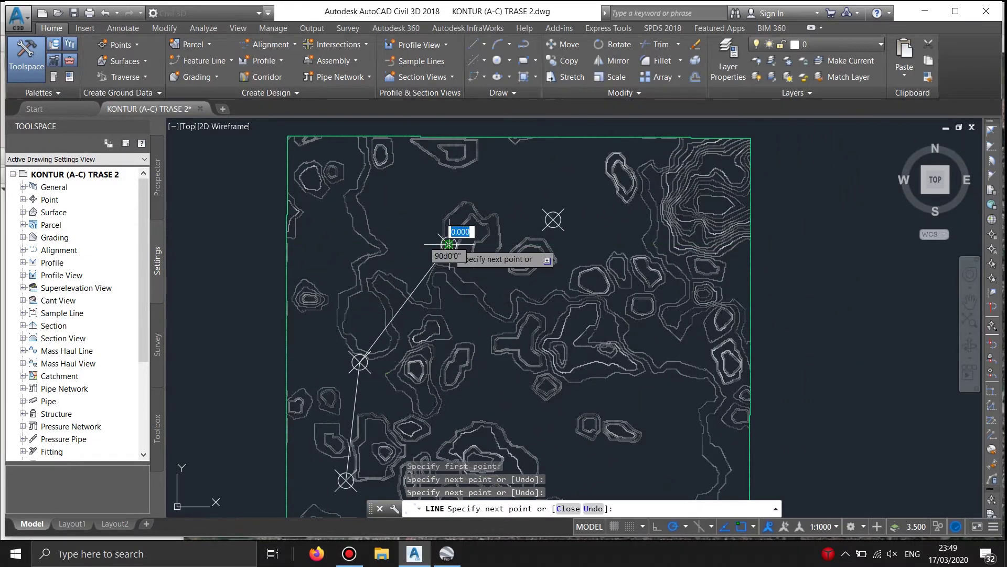
left_click(553, 219)
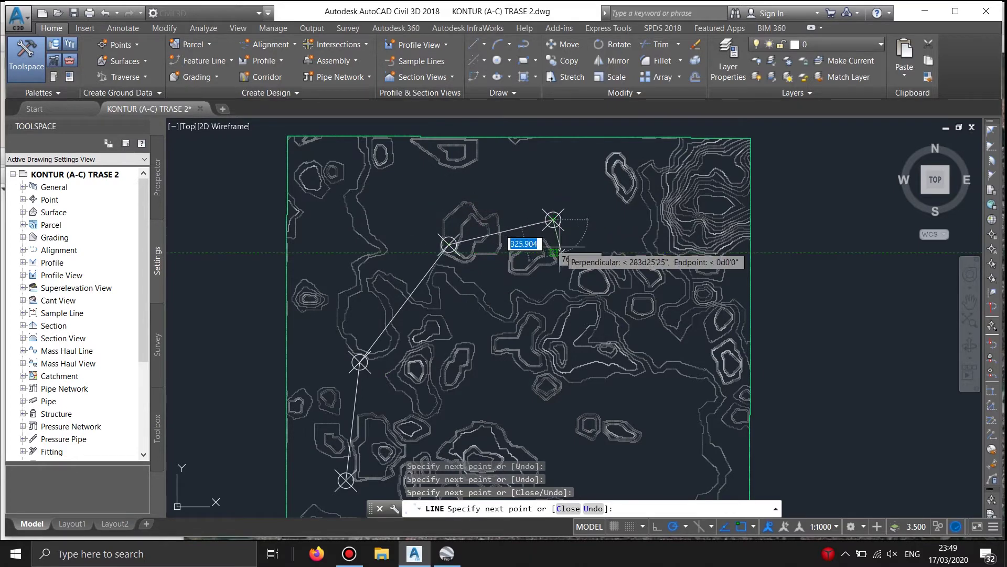
key("Return")
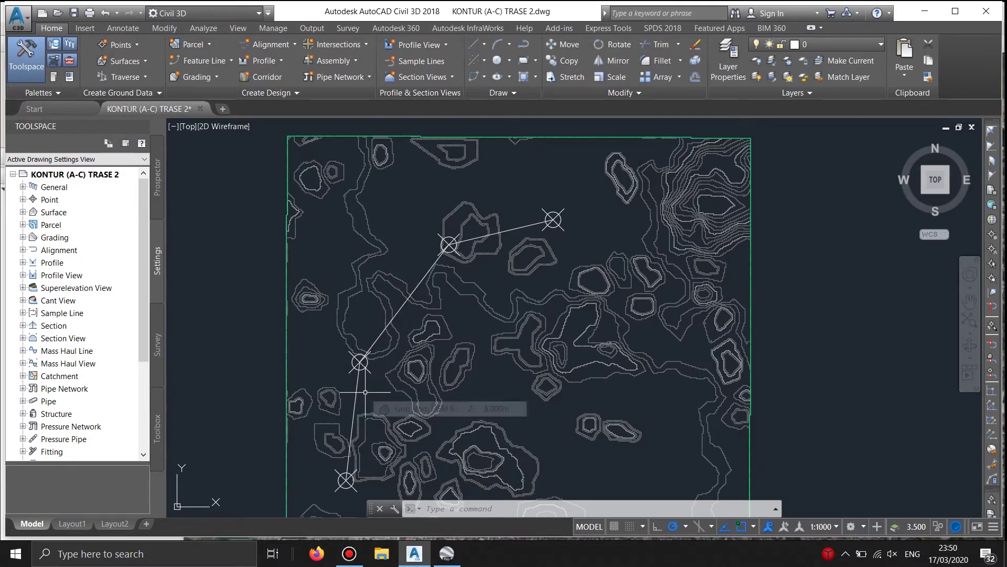
Step: Start a new layout alignment with the Alignment Creation Tools and name it Alignment 1
left_click(295, 44)
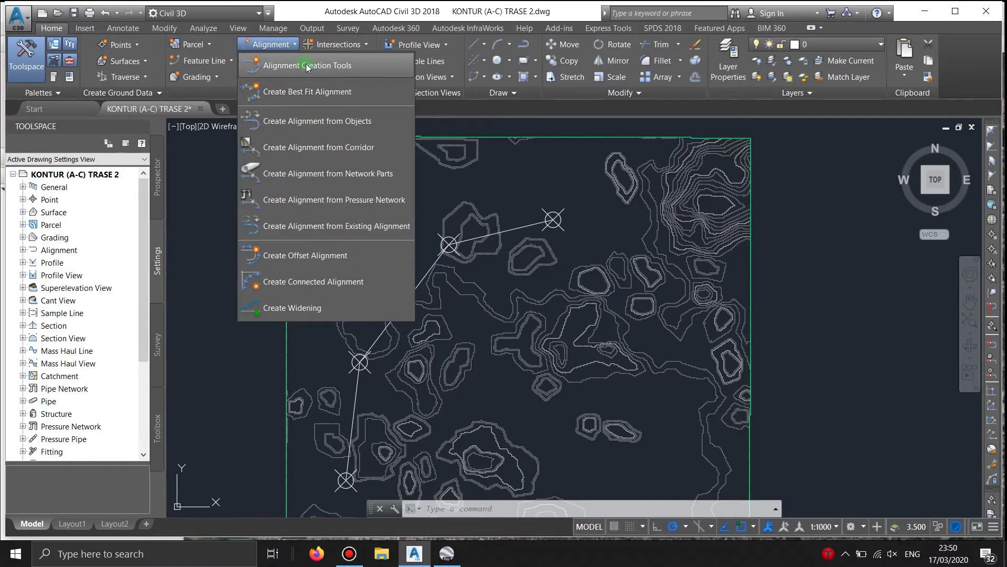
left_click(307, 64)
left_click(448, 111)
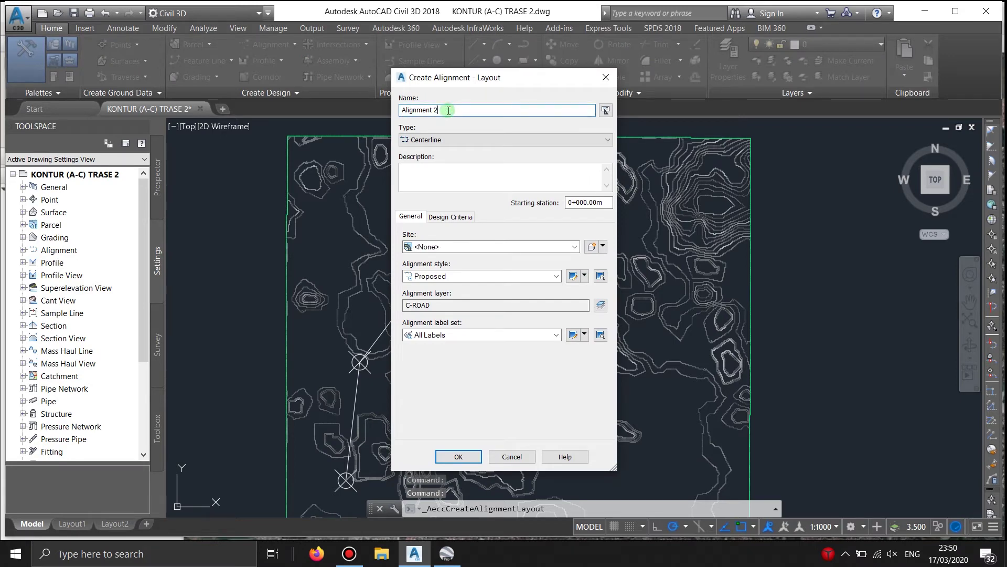
type("1")
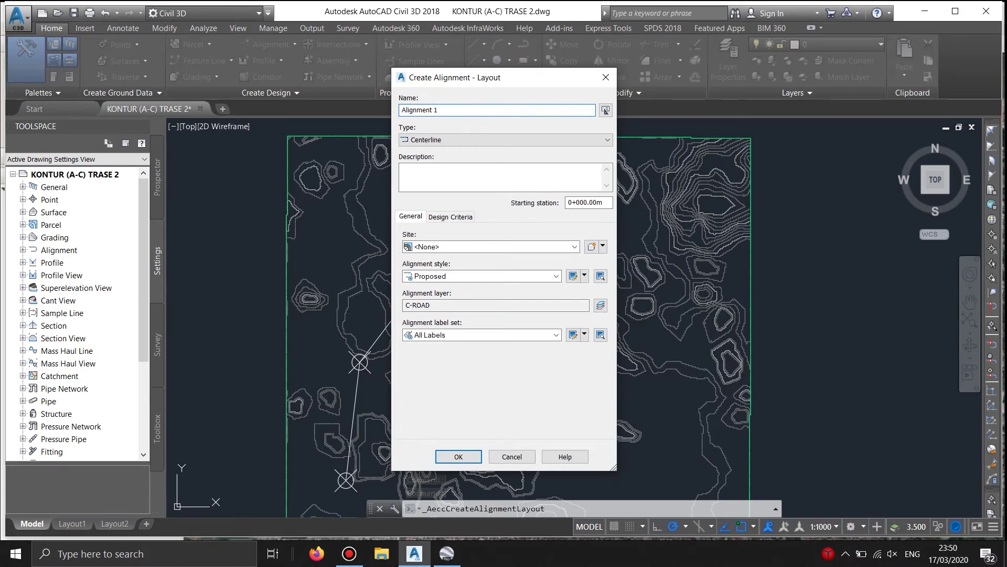
Step: Set the alignment's design speed to 60 km/h and use criteria-based design with the AASHTO 2011 Metric eMax 8% minimum radius table
left_click(456, 220)
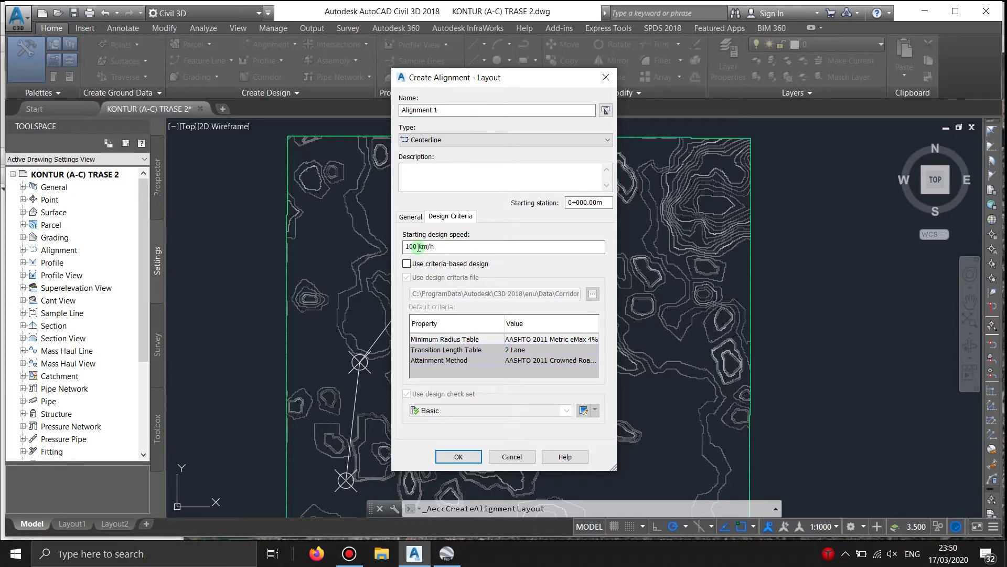
left_click_drag(419, 246, 387, 251)
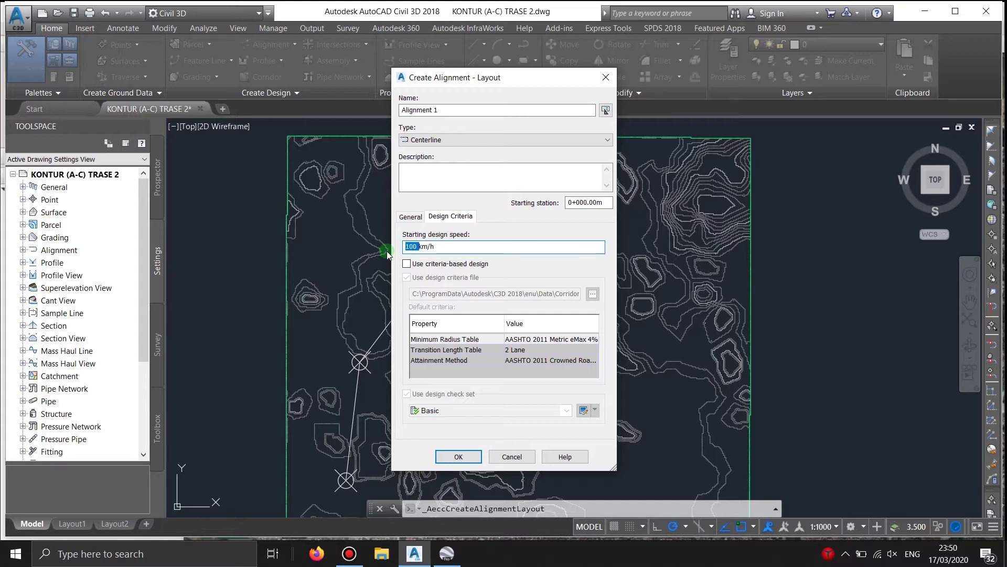
type("60")
left_click(426, 265)
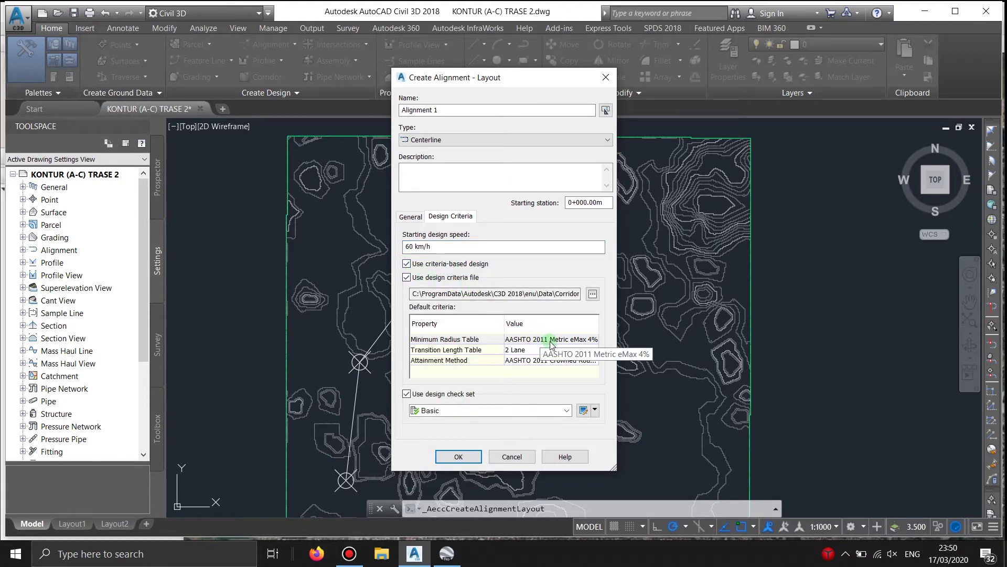
left_click(578, 341)
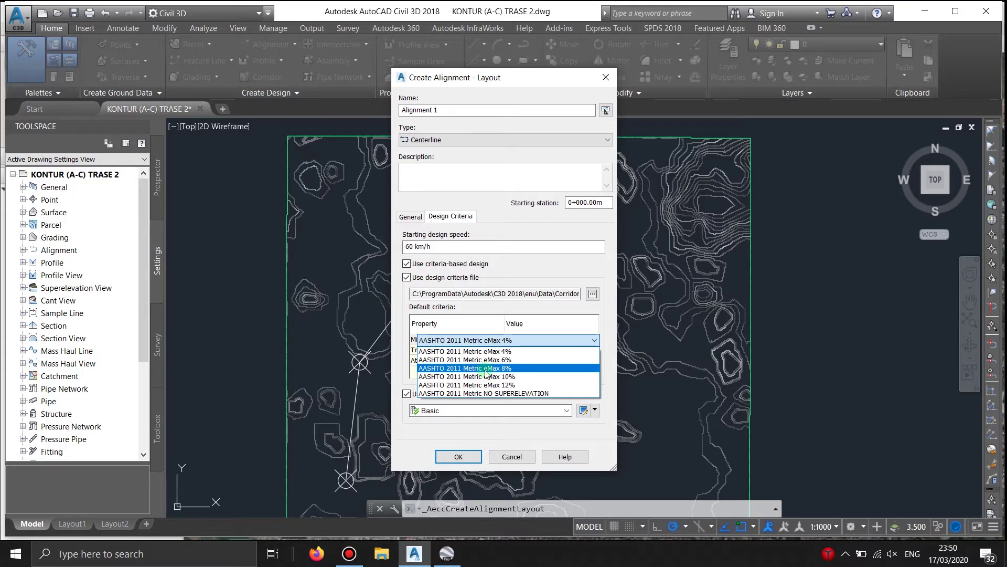
left_click(503, 368)
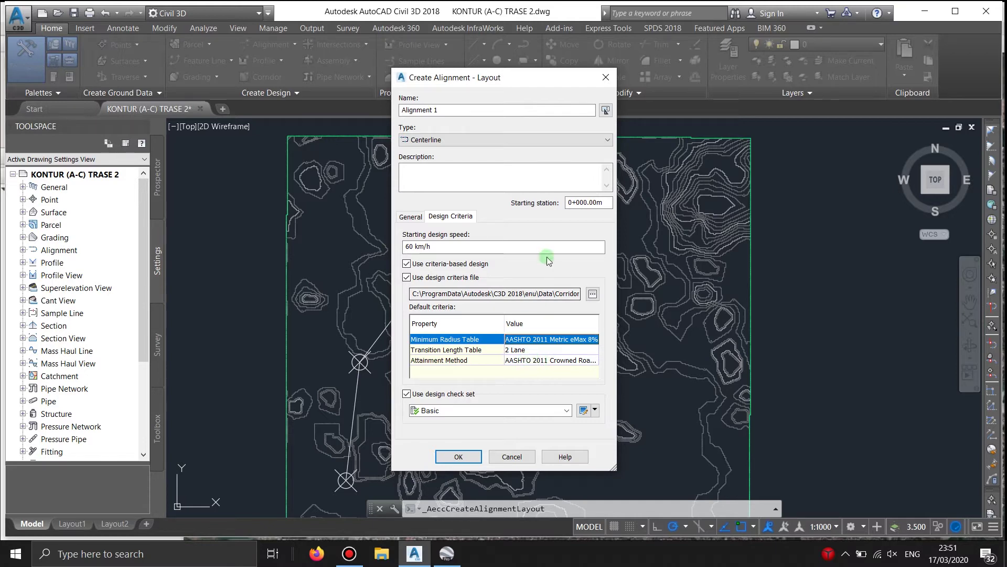
left_click(469, 457)
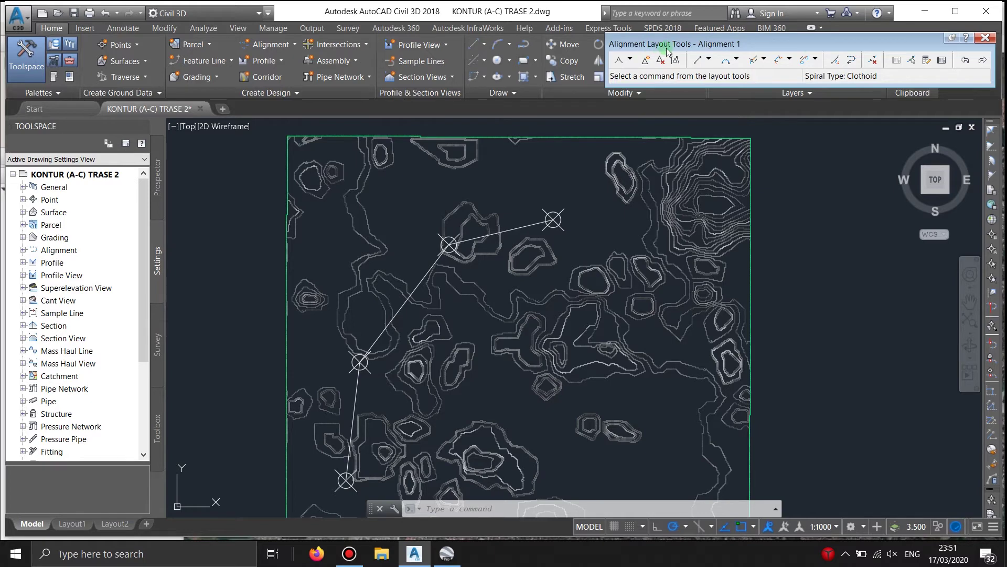
Step: Lay out Alignment 1 as tangents without curves from the southernmost point marker through the second marker to the third
left_click(953, 39)
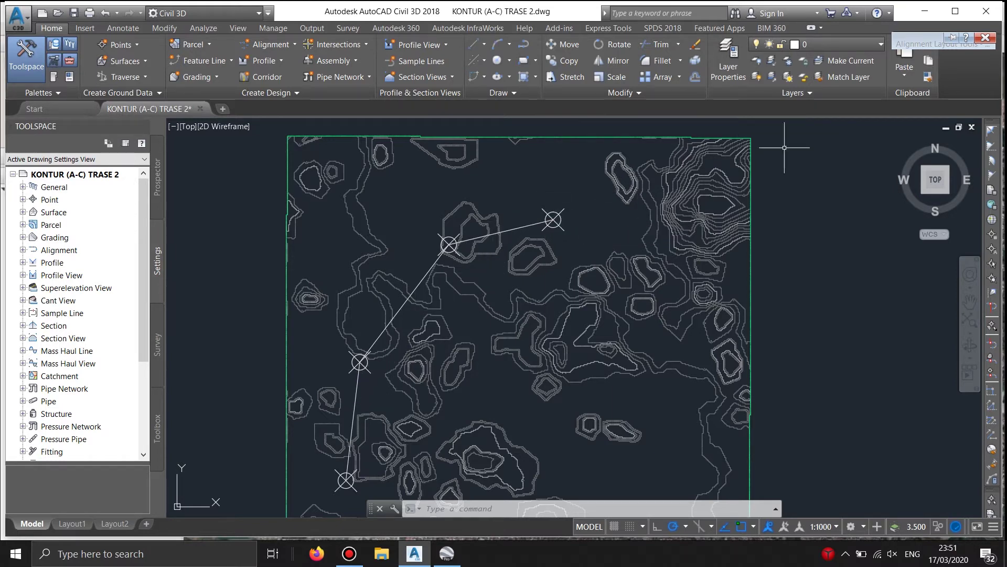
mouse_move(937, 45)
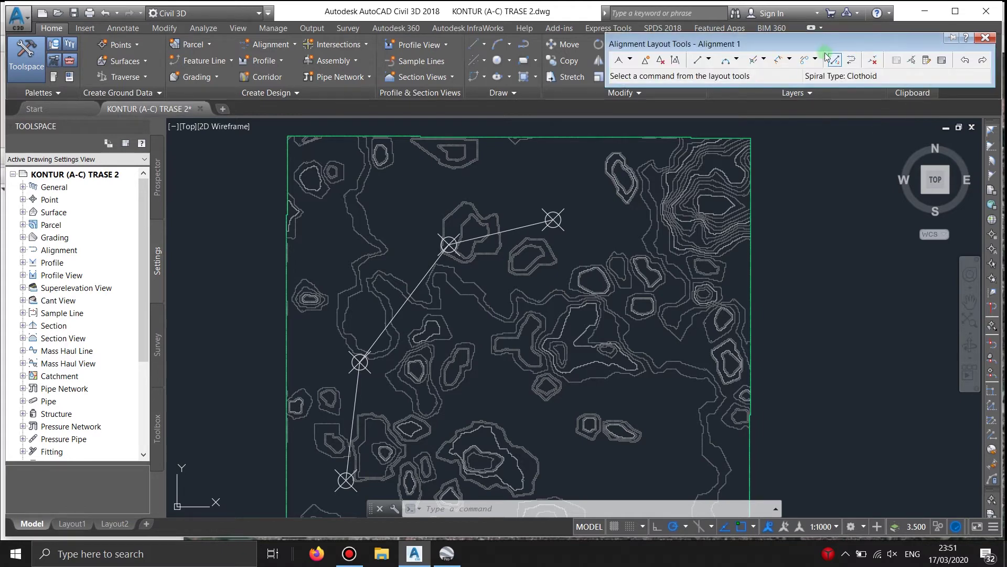
left_click(632, 61)
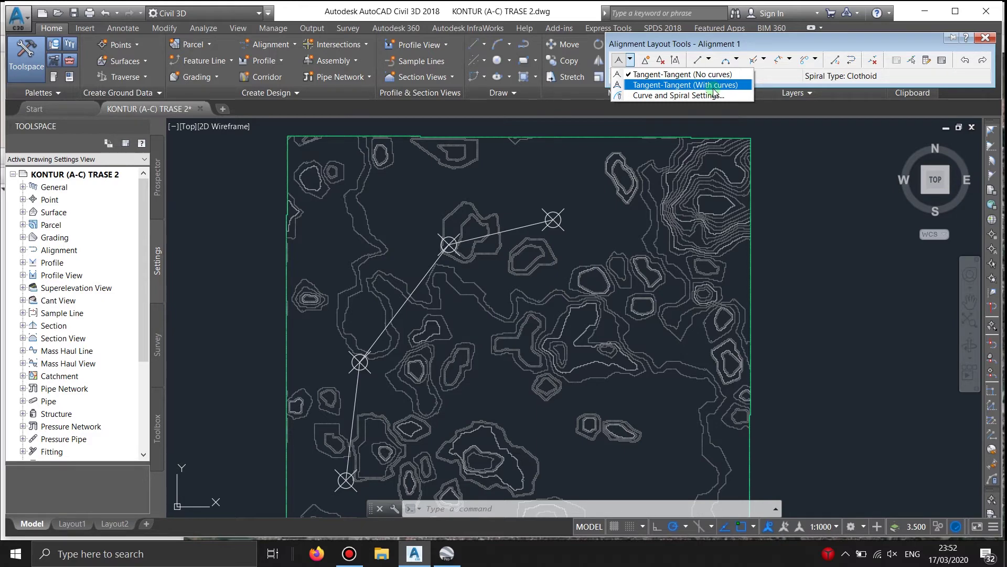
left_click(681, 77)
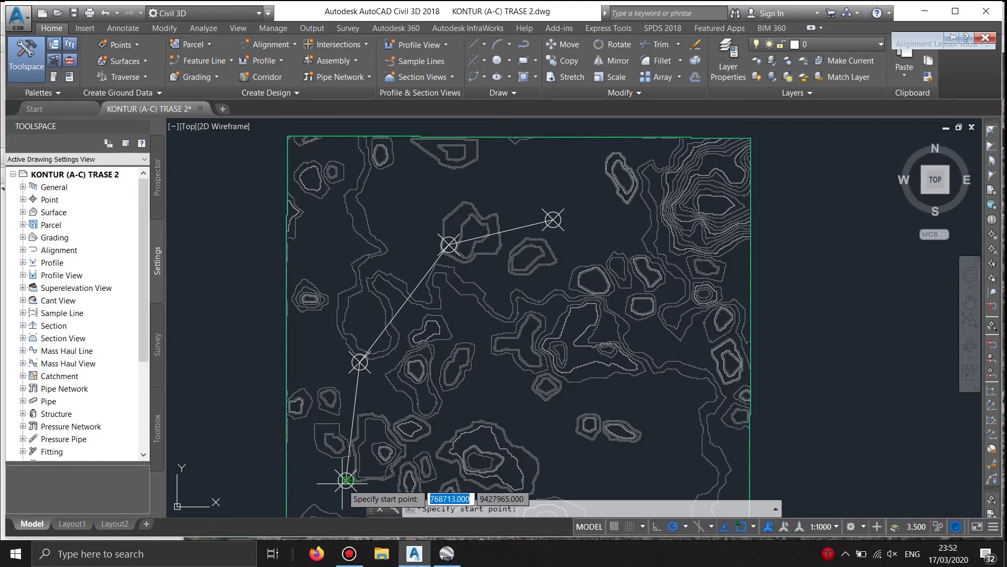
left_click(346, 480)
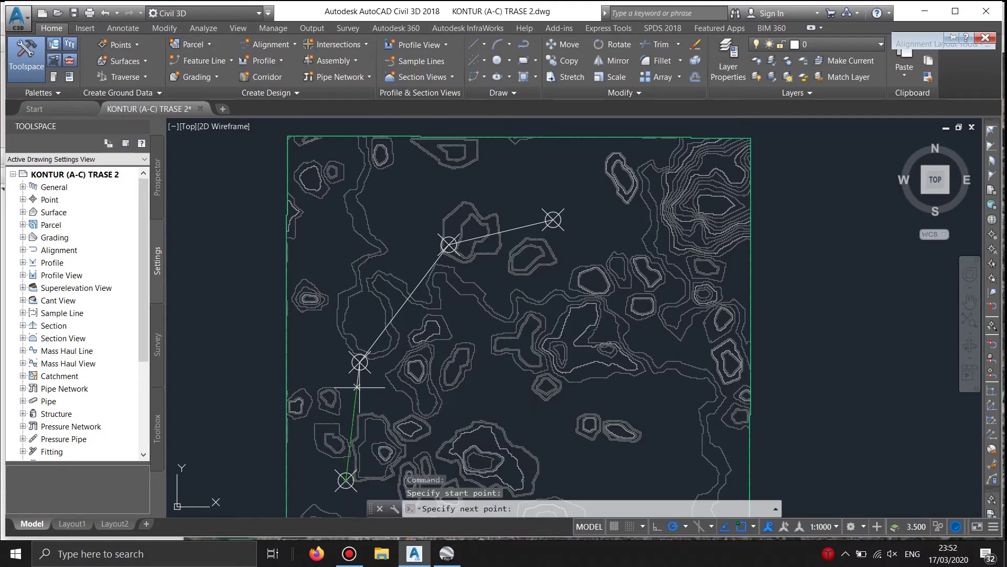
left_click(360, 362)
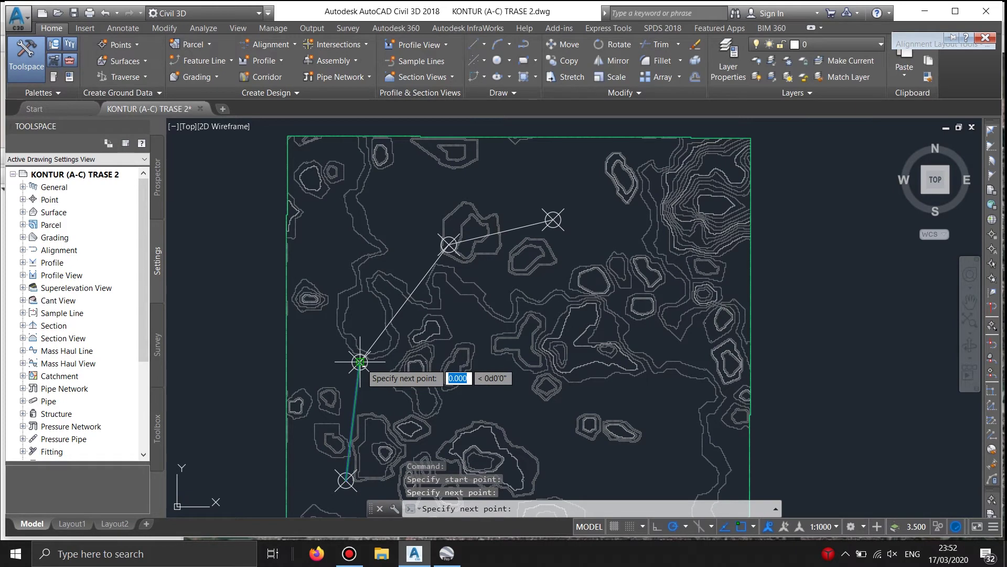
scroll(448, 245, "up", 5)
left_click(454, 243)
key("Return")
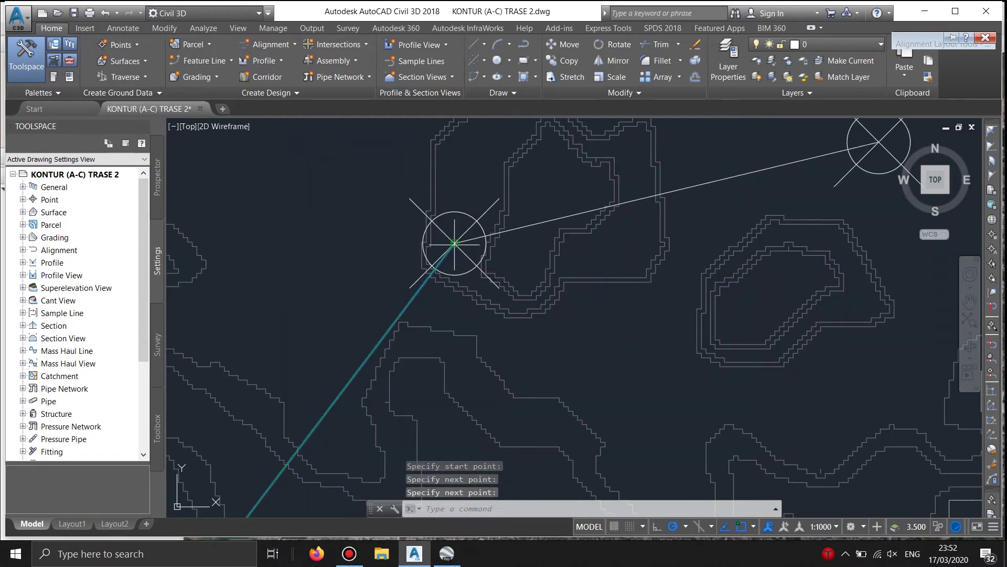
Step: Extend the Alignment 1 tangents from the third marker to the northeasternmost point marker and finish the tangent layout
scroll(454, 243, "down", 5)
left_click(598, 256)
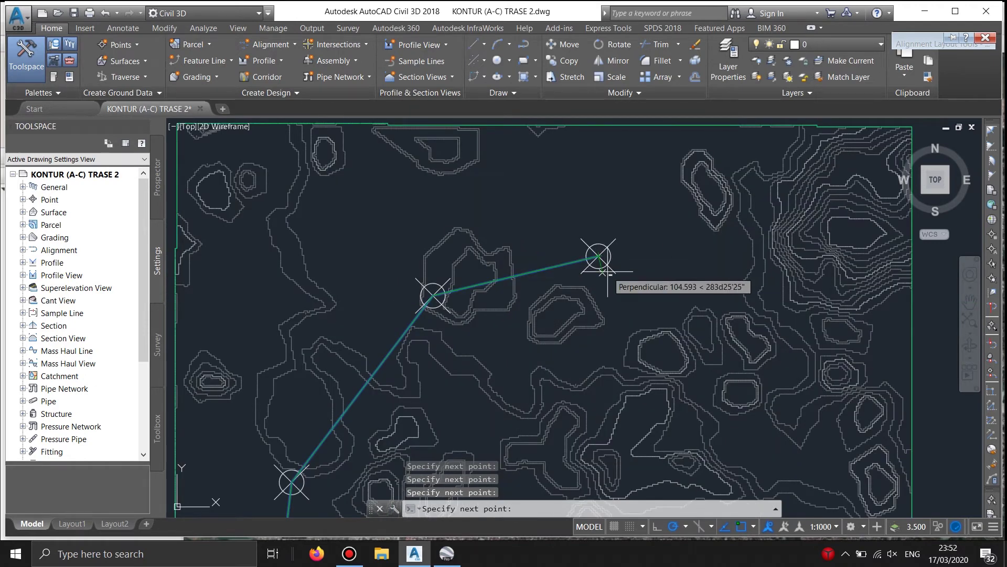
key("Return")
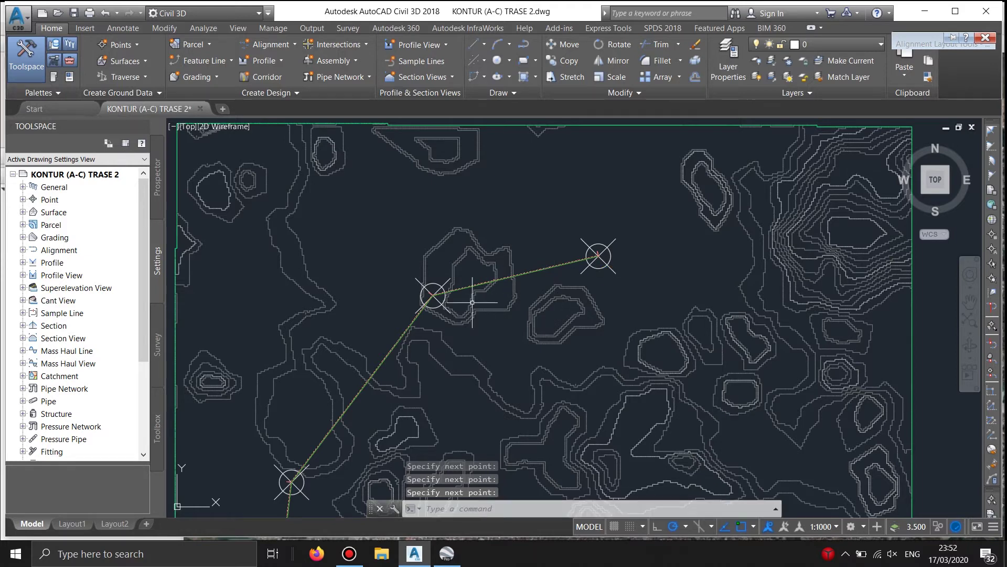
Step: Start a Free Spiral-Curve-Spiral between the two Alignment 1 tangents that meet at the second marker from the south
scroll(436, 294, "up", 6)
scroll(391, 333, "down", 5)
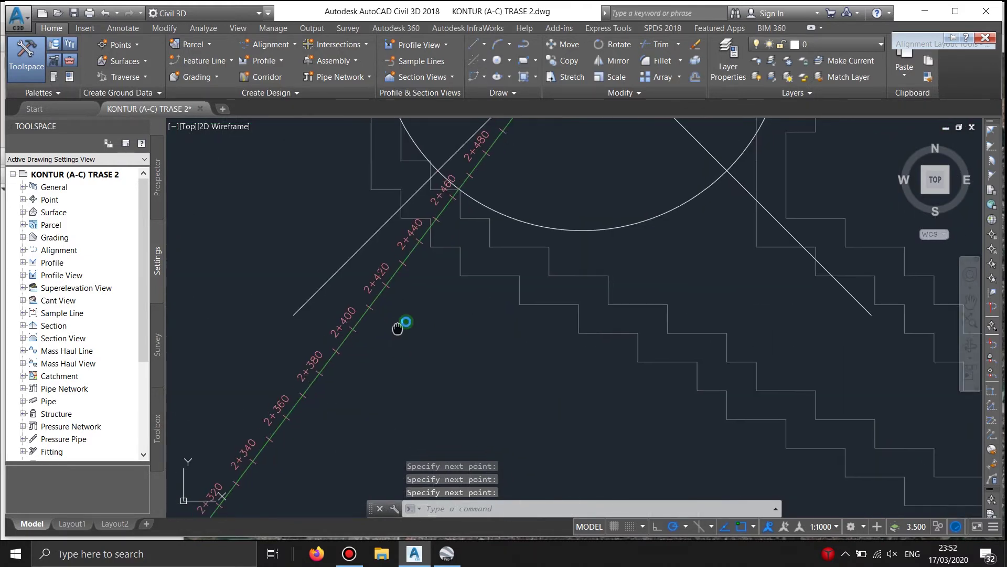
scroll(562, 298, "down", 2)
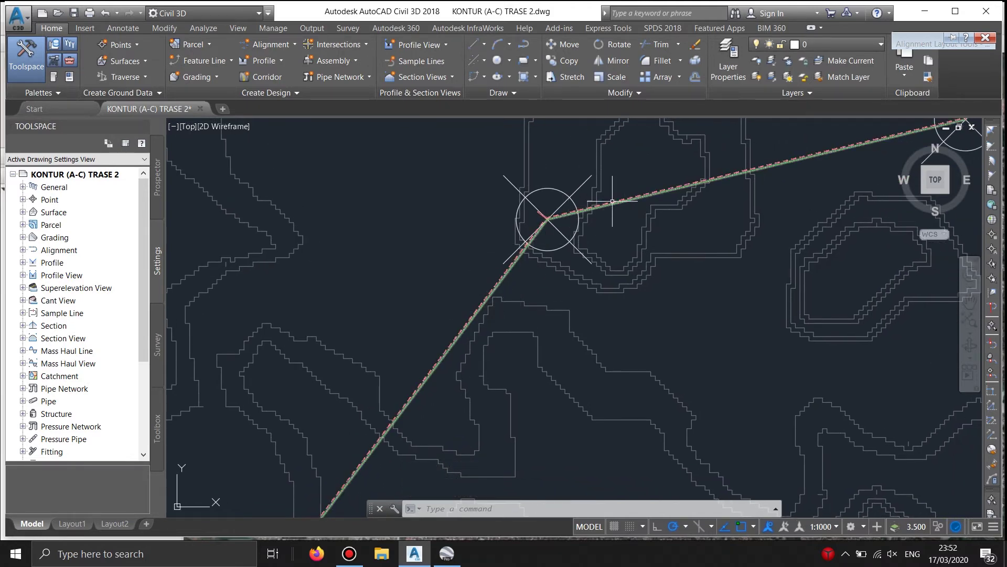
scroll(515, 303, "down", 4)
middle_click_drag(515, 303, 595, 200)
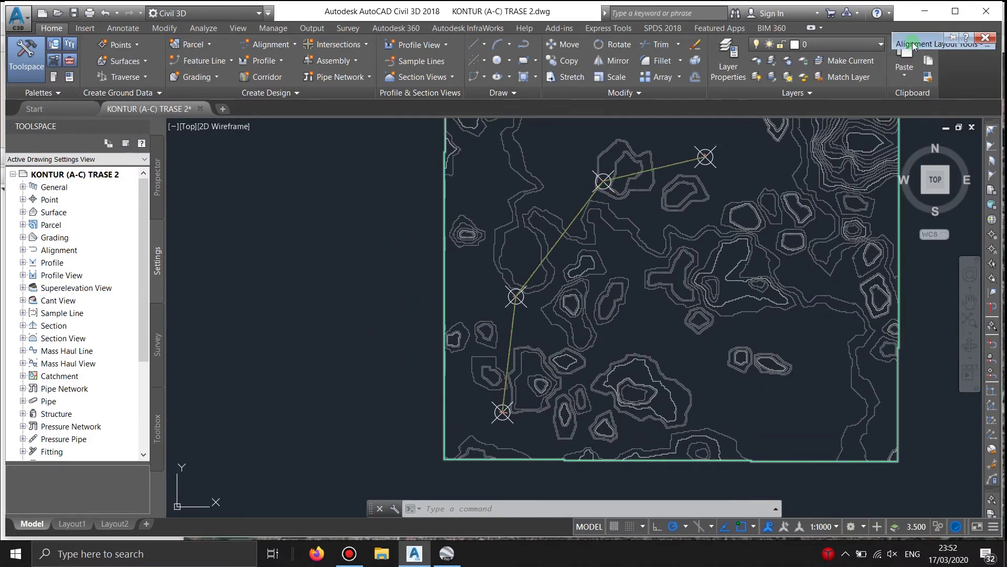
mouse_move(915, 47)
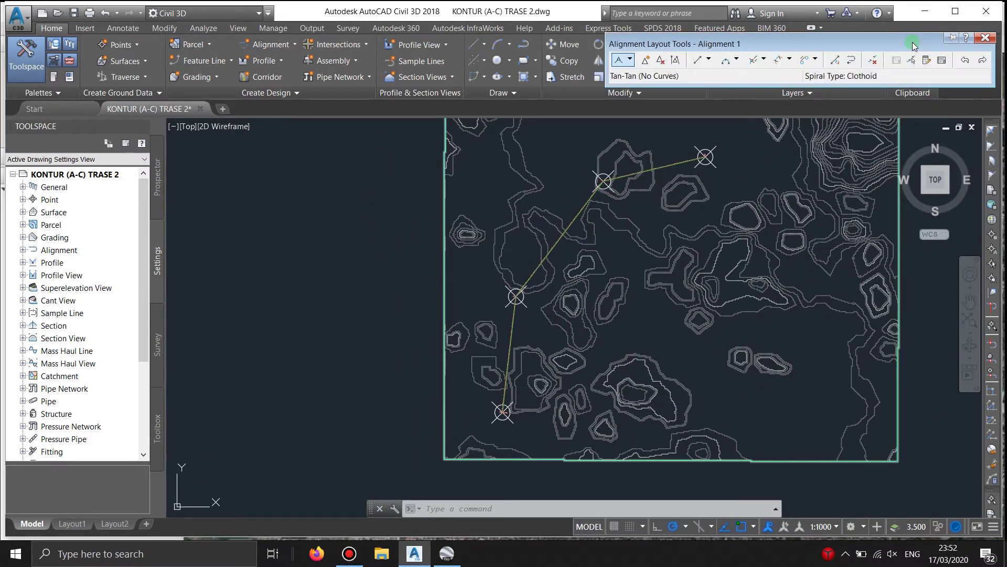
left_click(790, 60)
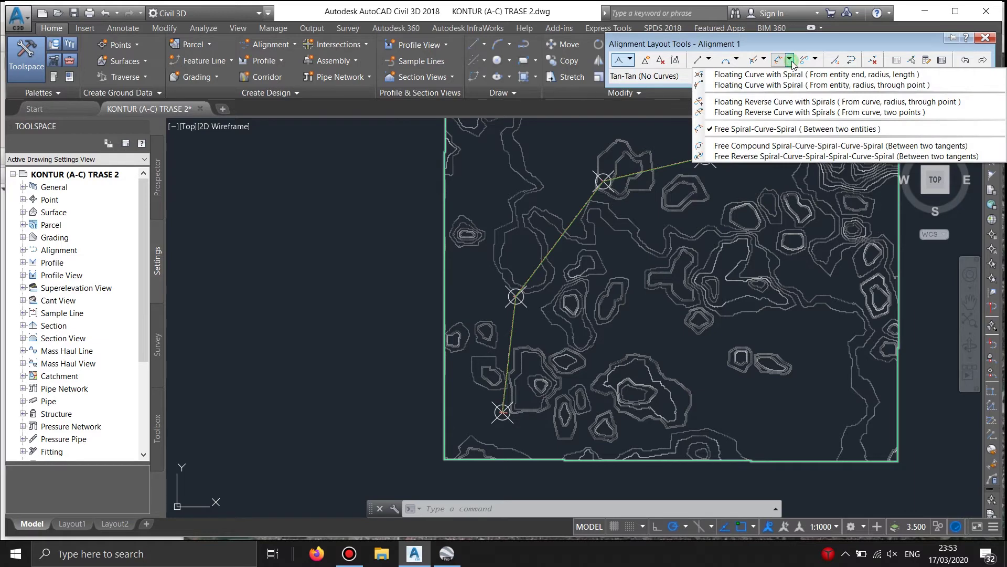
left_click(774, 128)
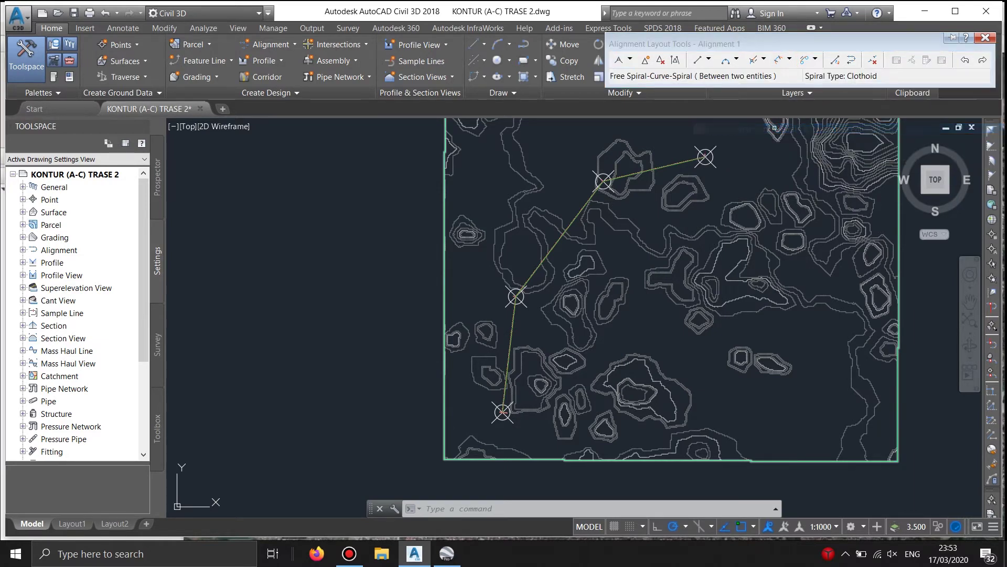
scroll(614, 174, "up", 4)
scroll(609, 184, "down", 4)
middle_click_drag(597, 232, 645, 130)
scroll(556, 218, "up", 8)
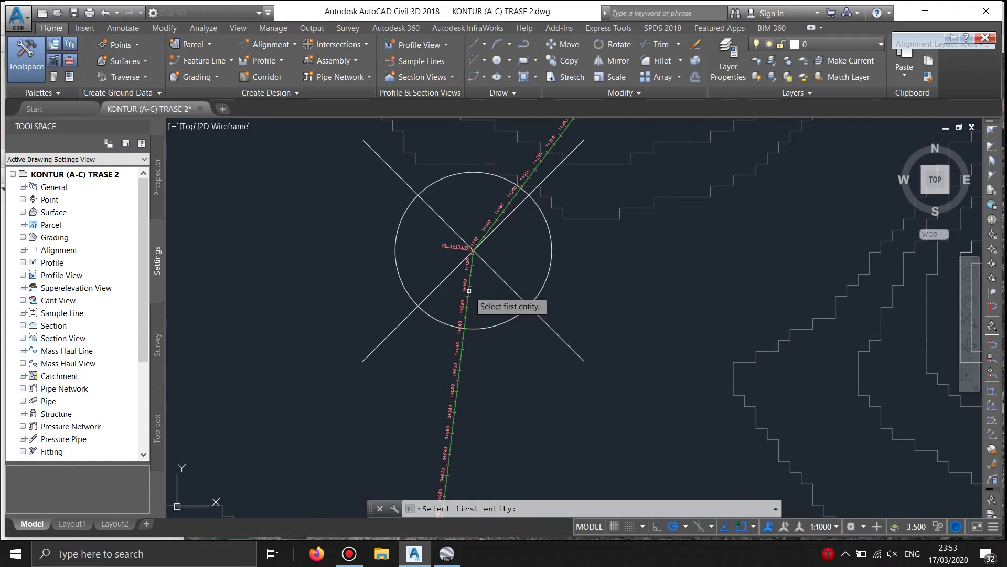
left_click(471, 289)
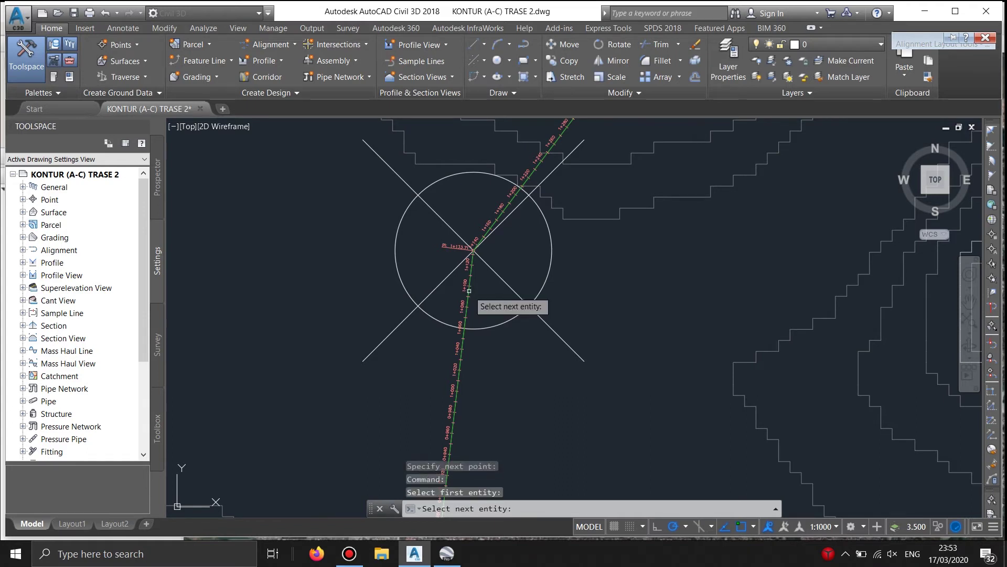
left_click(488, 230)
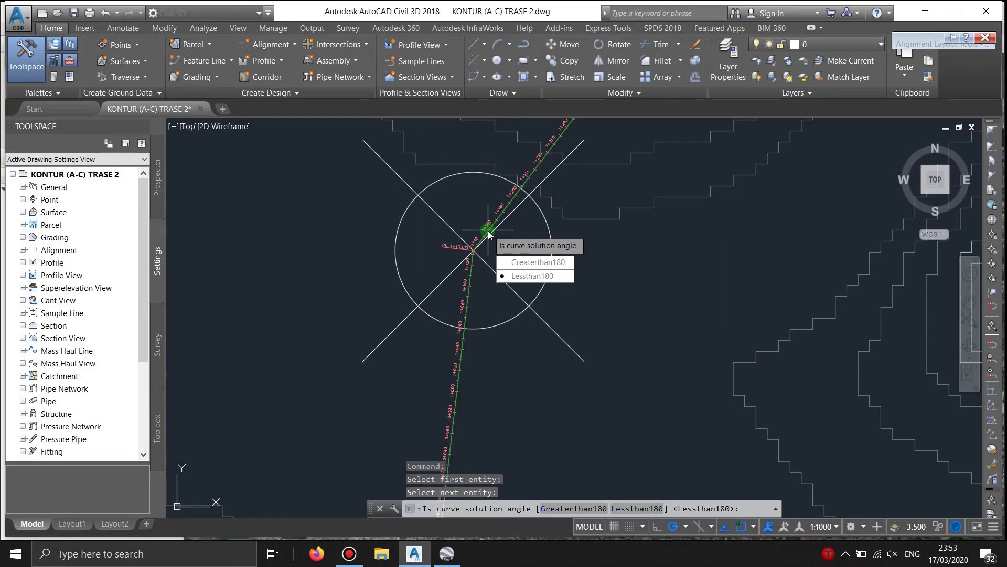
Step: Create the second marker's spiral-curve-spiral with the Lessthan180 solution, a 410 m radius and 60 m spiral in and spiral out lengths
left_click(538, 276)
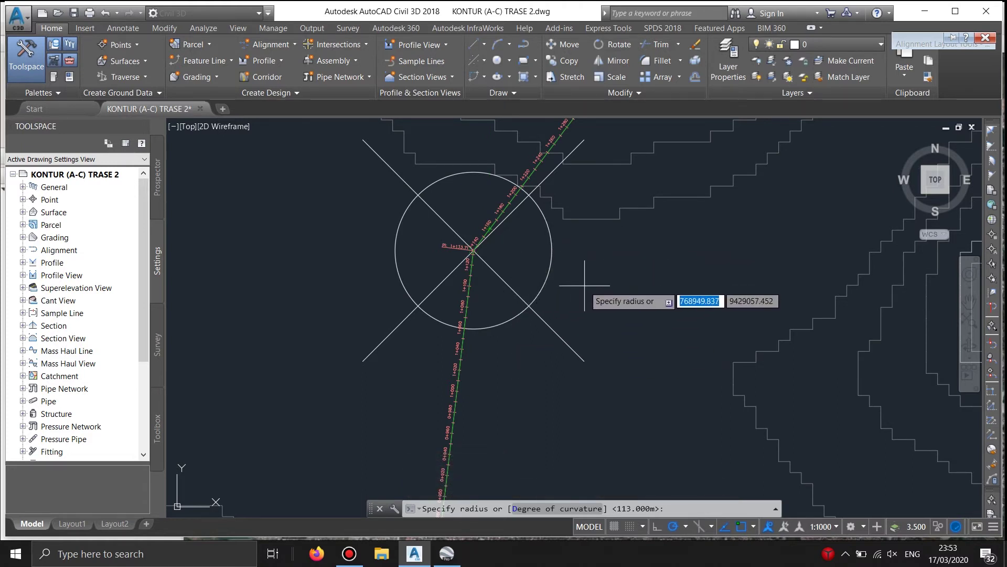
type("410")
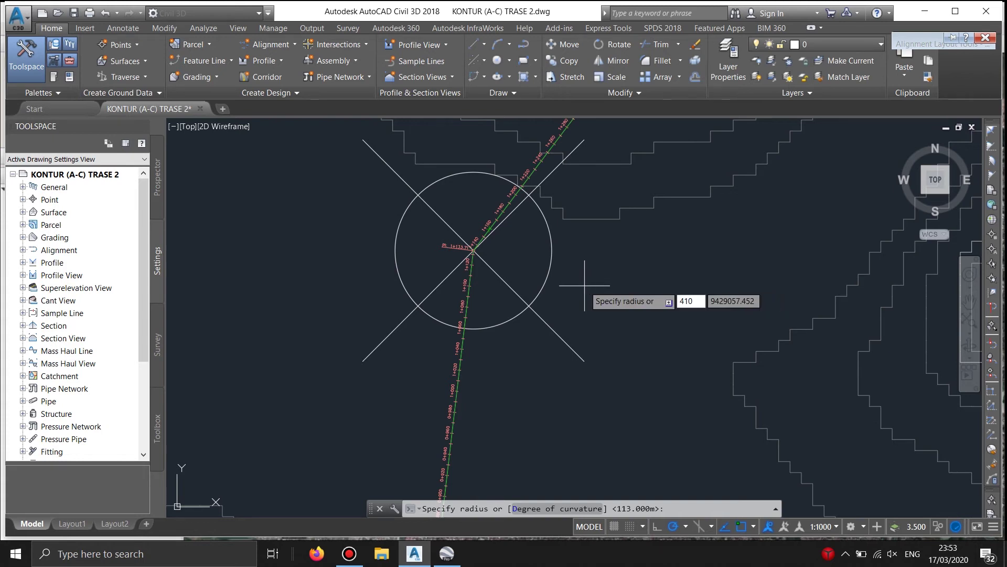
key("Return")
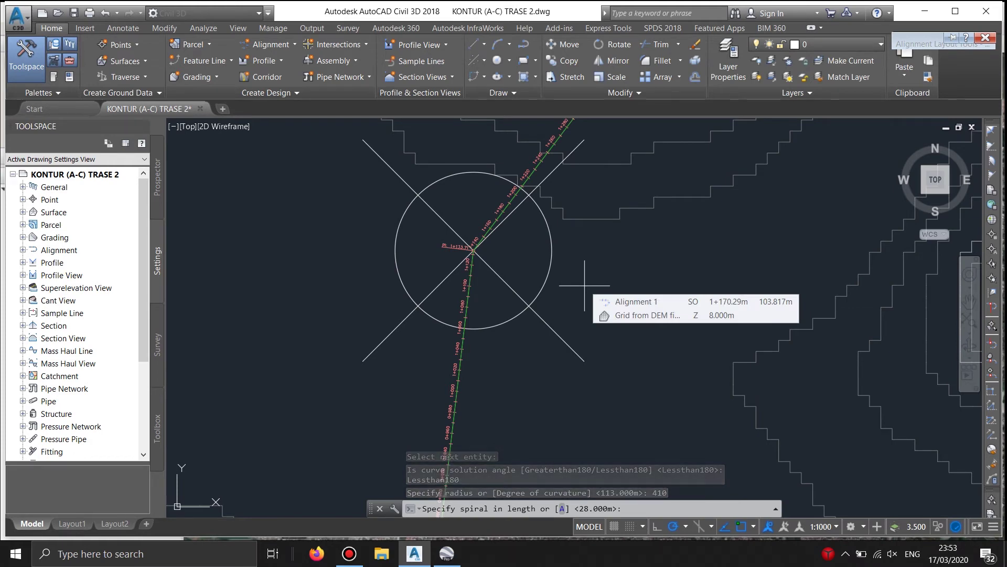
type("60")
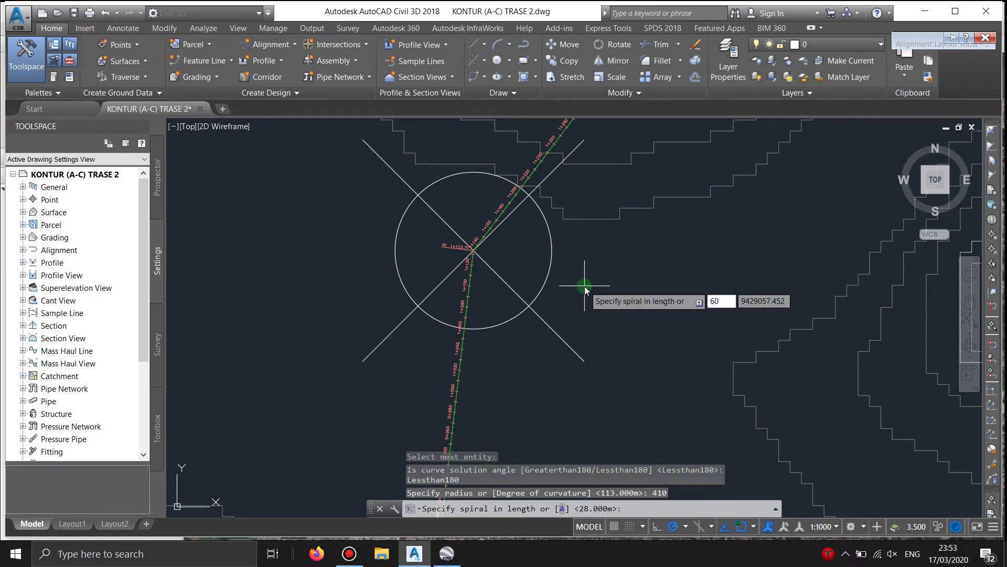
key("Return")
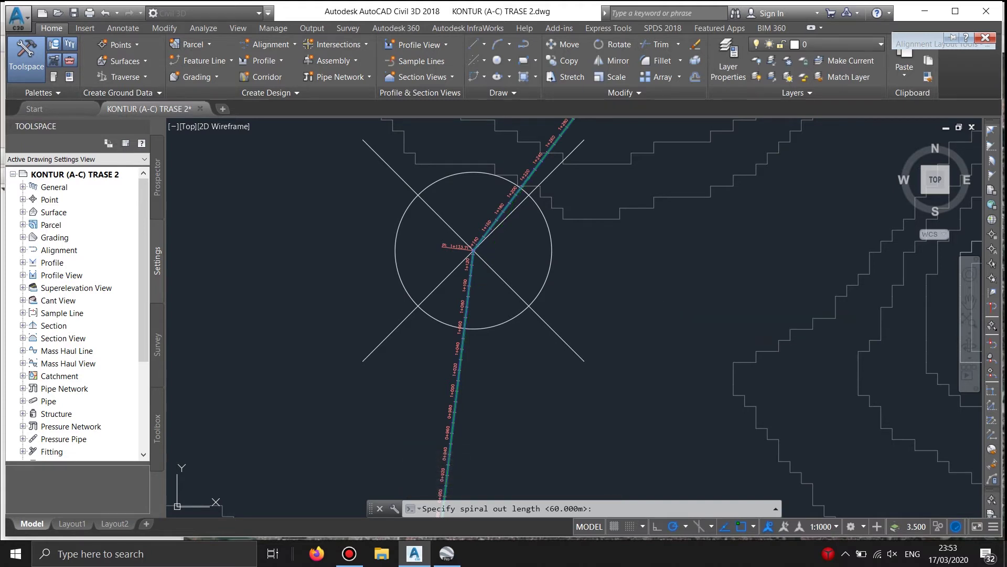
left_click(628, 307)
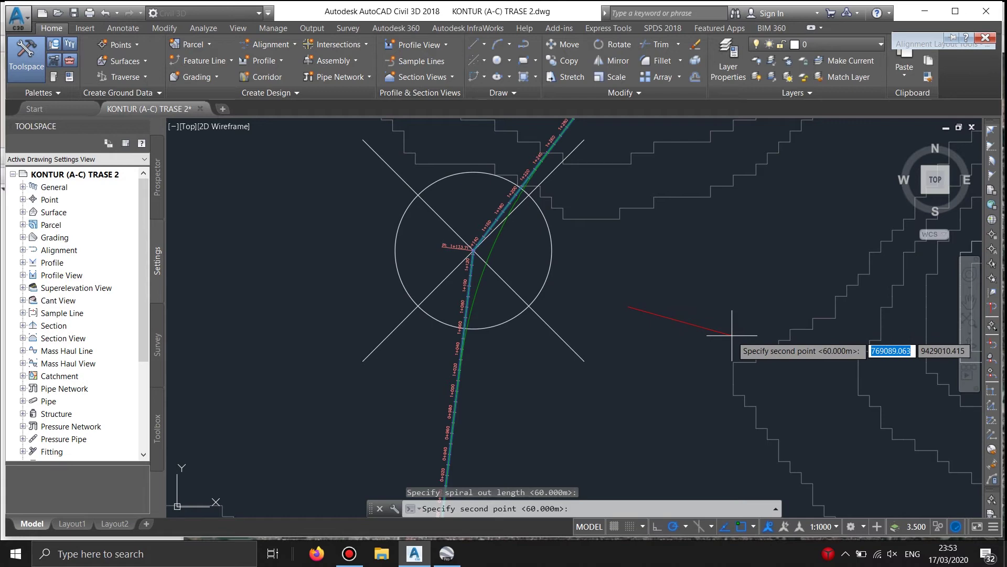
key("Return")
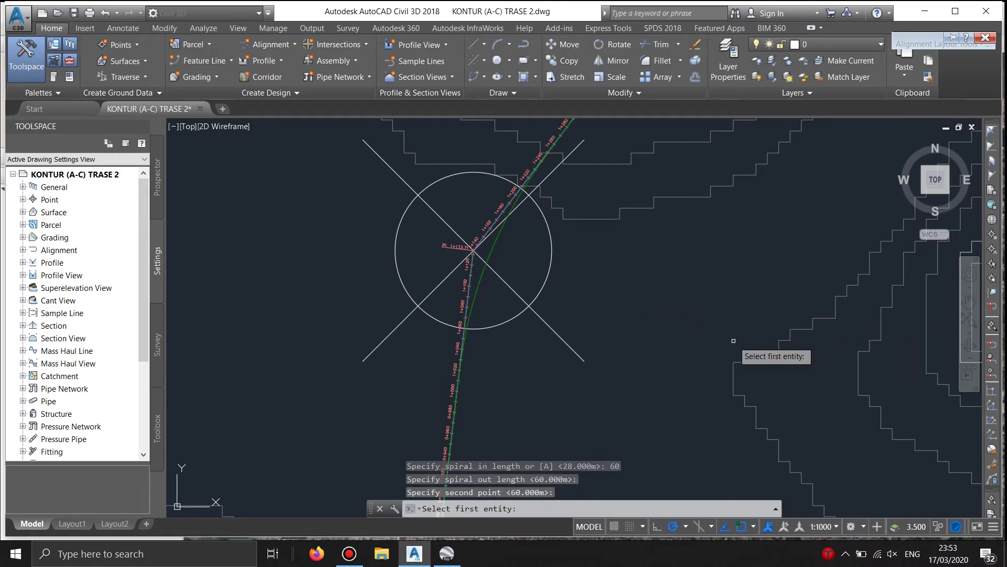
scroll(520, 287, "down", 2)
middle_click_drag(519, 286, 549, 246)
scroll(521, 287, "up", 4)
key("Return")
Step: Examine the new curve and its station labels around the second marker of Alignment 1
scroll(522, 288, "down", 2)
scroll(512, 259, "down", 2)
scroll(478, 318, "up", 4)
scroll(478, 377, "down", 1)
scroll(473, 376, "up", 1)
scroll(474, 376, "down", 3)
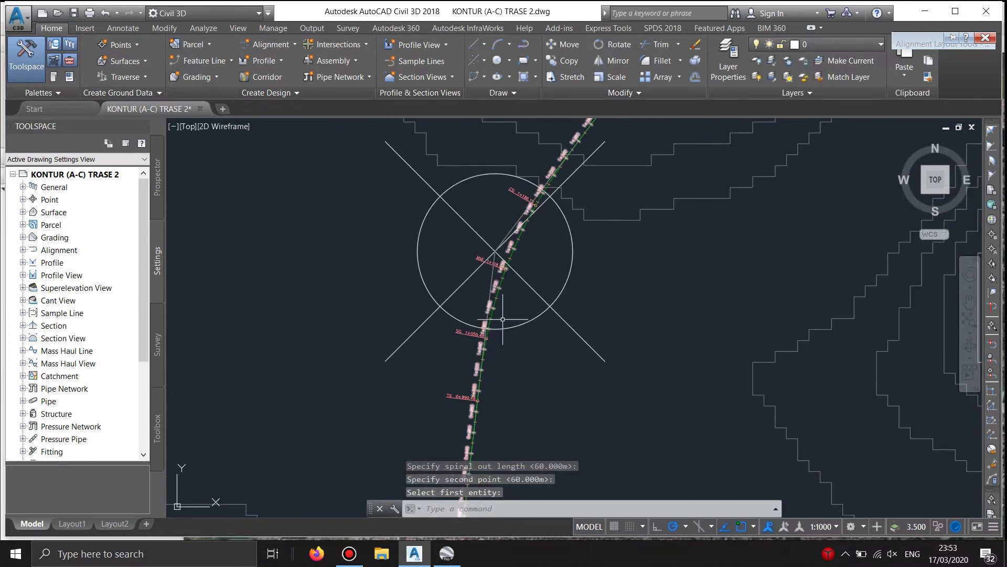
middle_click_drag(503, 319, 428, 419)
scroll(450, 348, "up", 5)
scroll(428, 299, "down", 7)
scroll(405, 392, "up", 4)
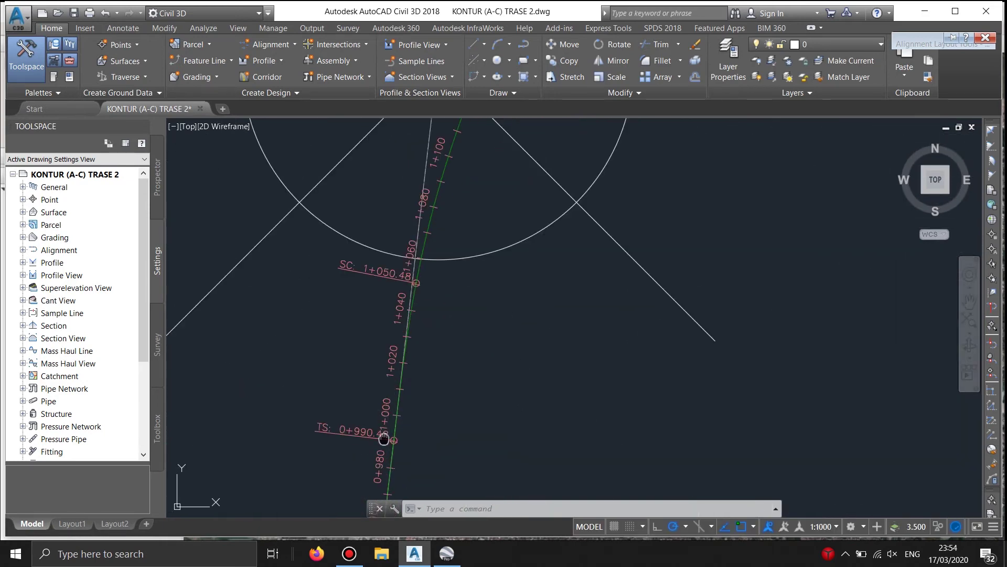
Step: Start a Free Spiral-Curve-Spiral between the two Alignment 1 tangents that meet at the third marker
scroll(388, 430, "down", 4)
middle_click_drag(580, 299, 395, 414)
scroll(461, 376, "down", 4)
middle_click_drag(588, 316, 433, 422)
middle_click_drag(534, 319, 452, 399)
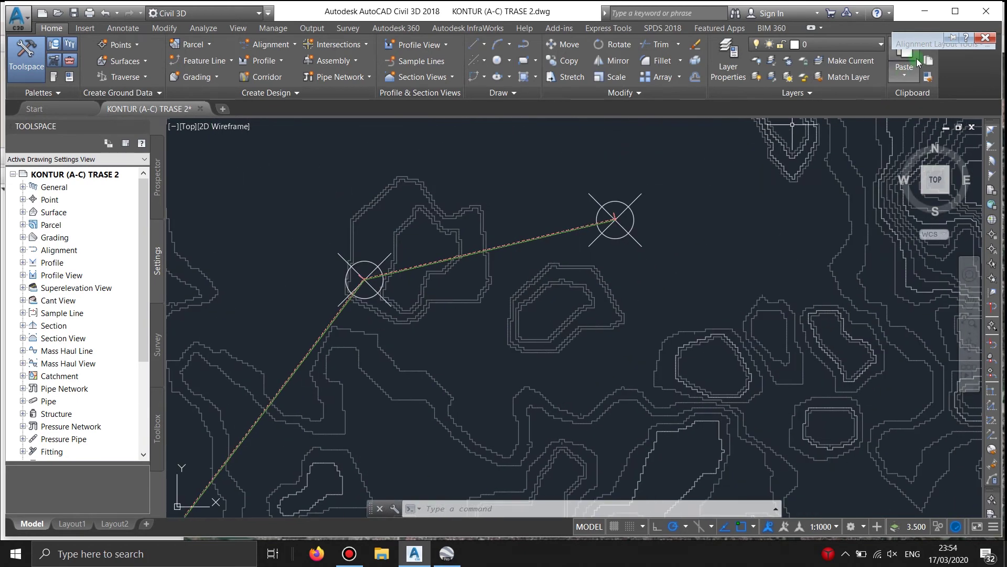
mouse_move(910, 45)
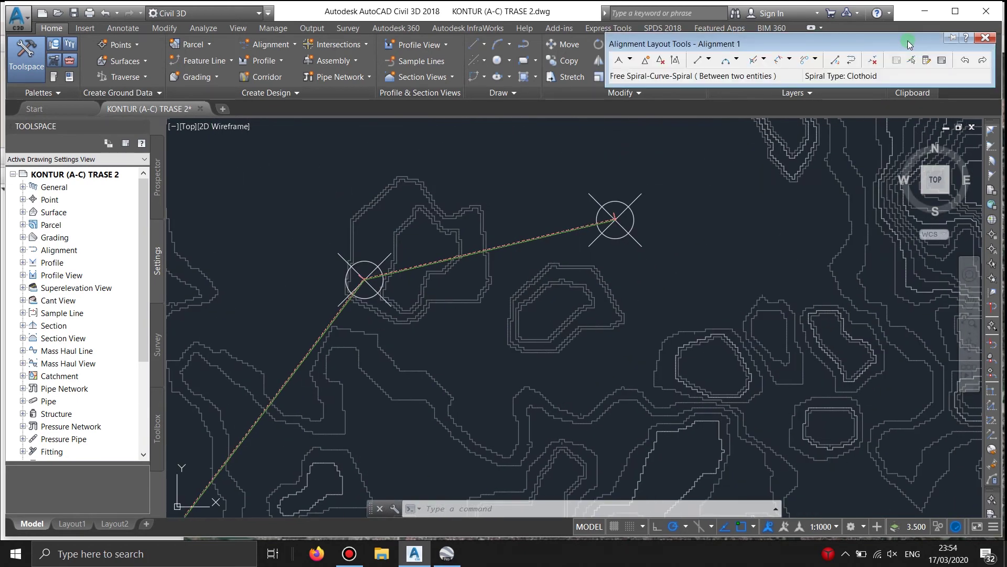
left_click(789, 60)
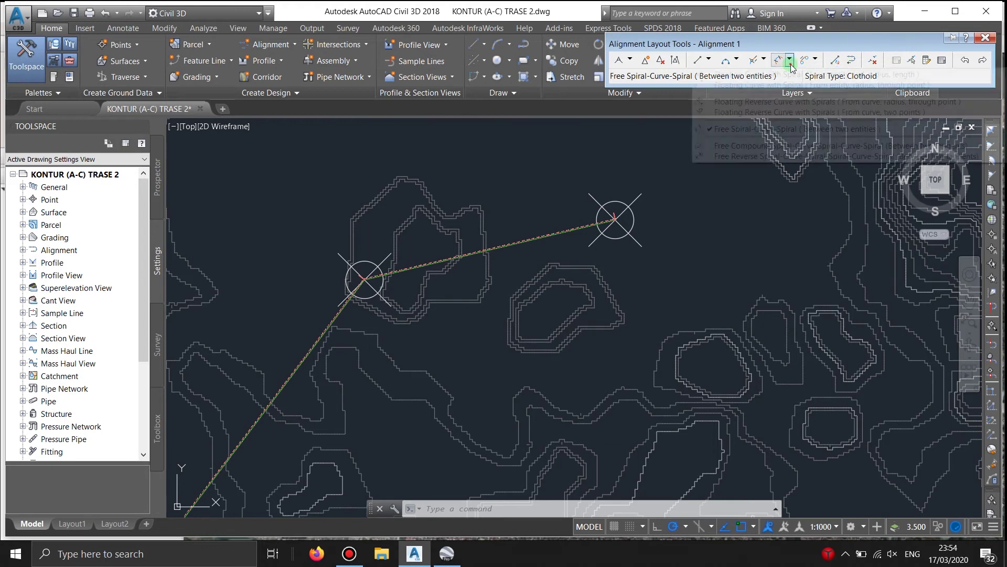
left_click(761, 128)
scroll(413, 252, "up", 6)
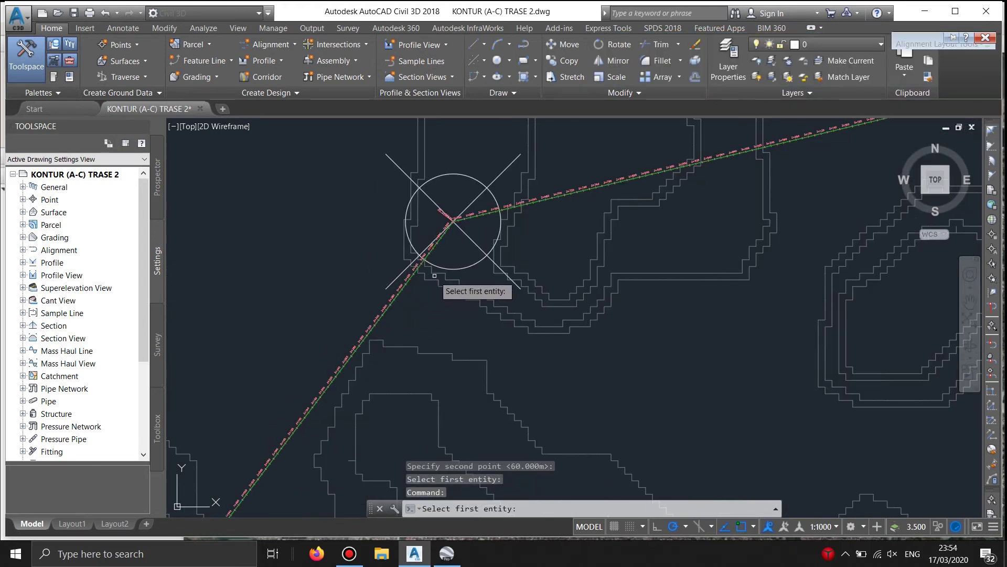
scroll(417, 270, "up", 2)
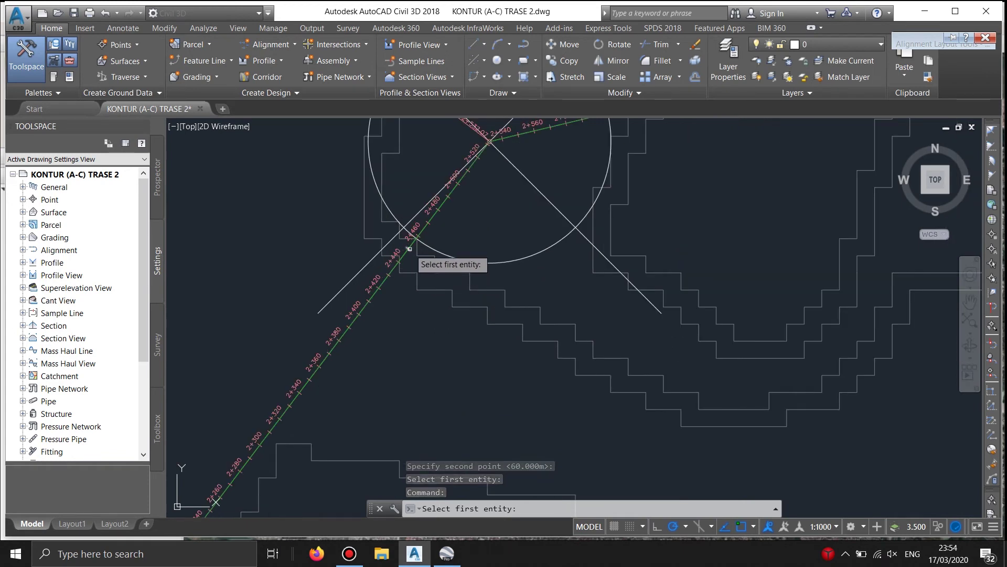
left_click(413, 242)
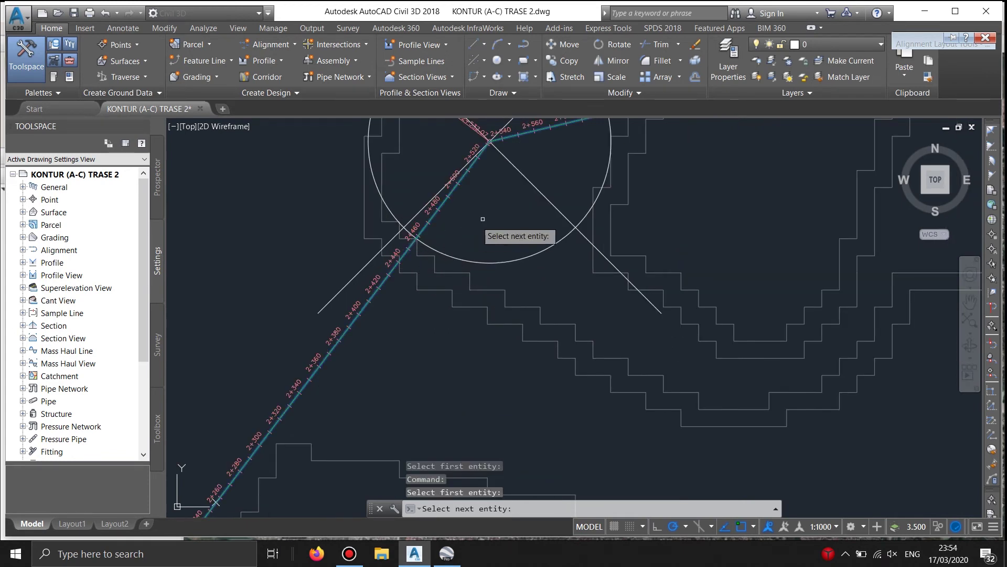
scroll(511, 227, "down", 2)
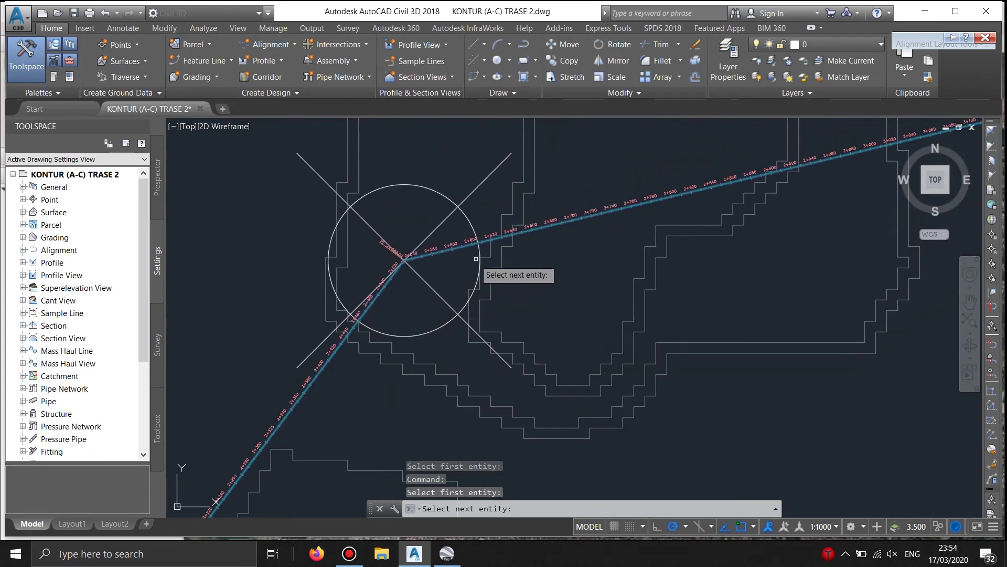
scroll(477, 257, "up", 4)
left_click(489, 232)
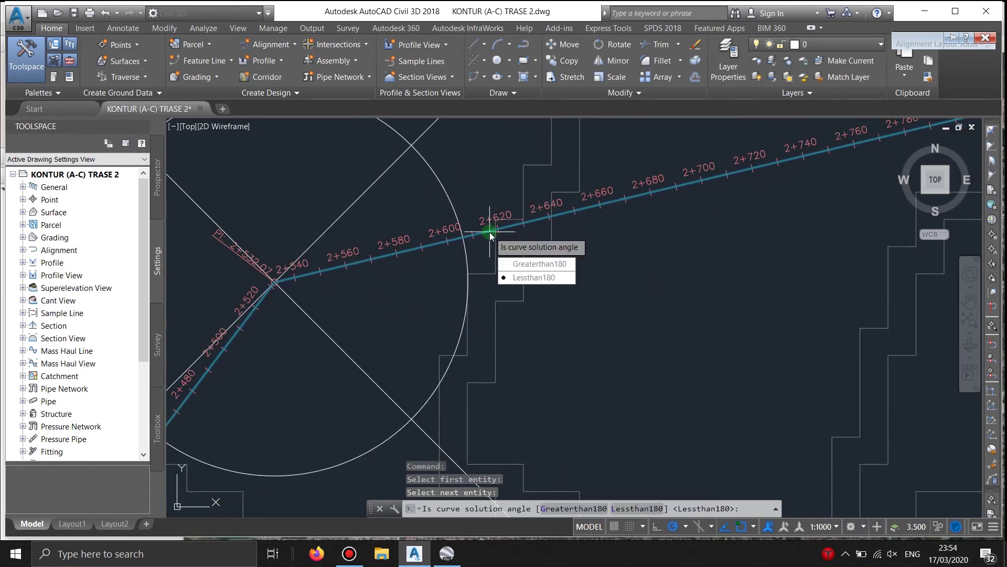
Step: Create the third marker's spiral-curve-spiral with the Lessthan180 solution, a 410 m radius and 60 m spiral in and spiral out lengths
left_click(535, 277)
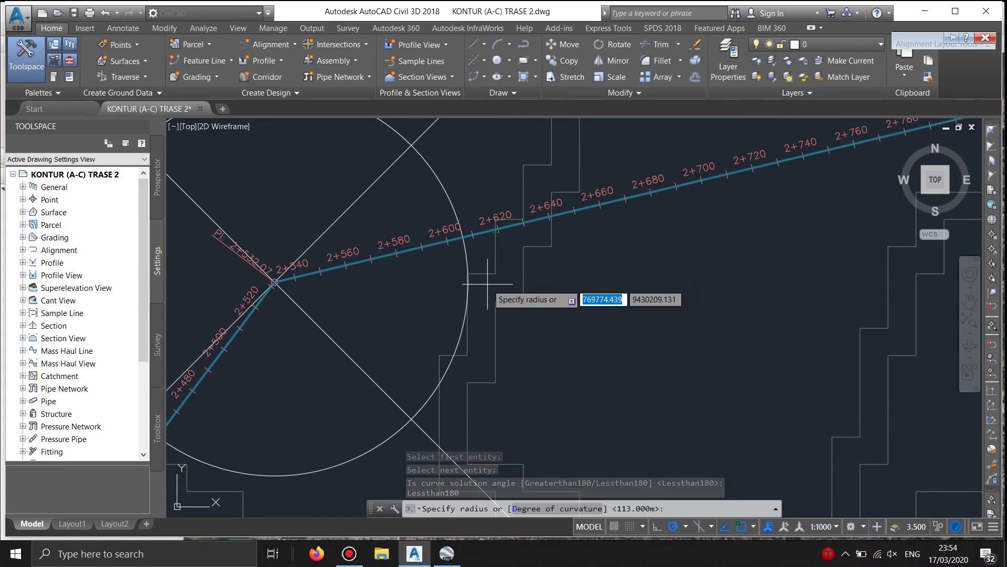
type("410")
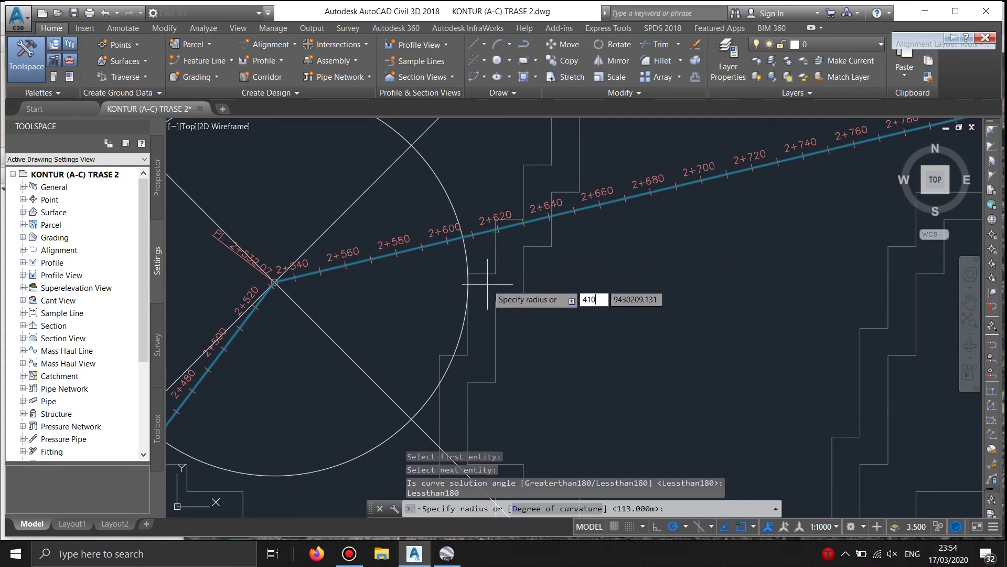
key("Return")
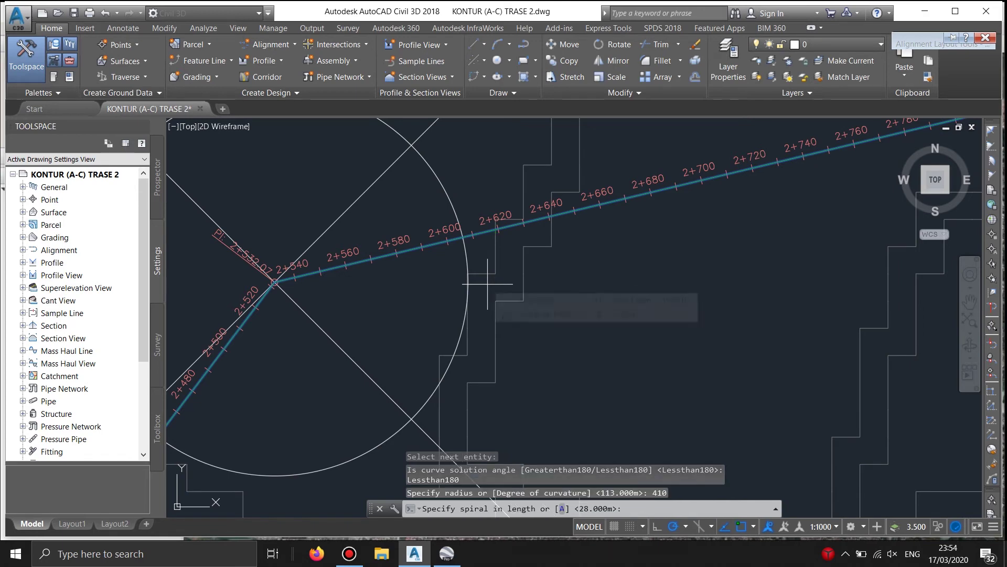
type("60")
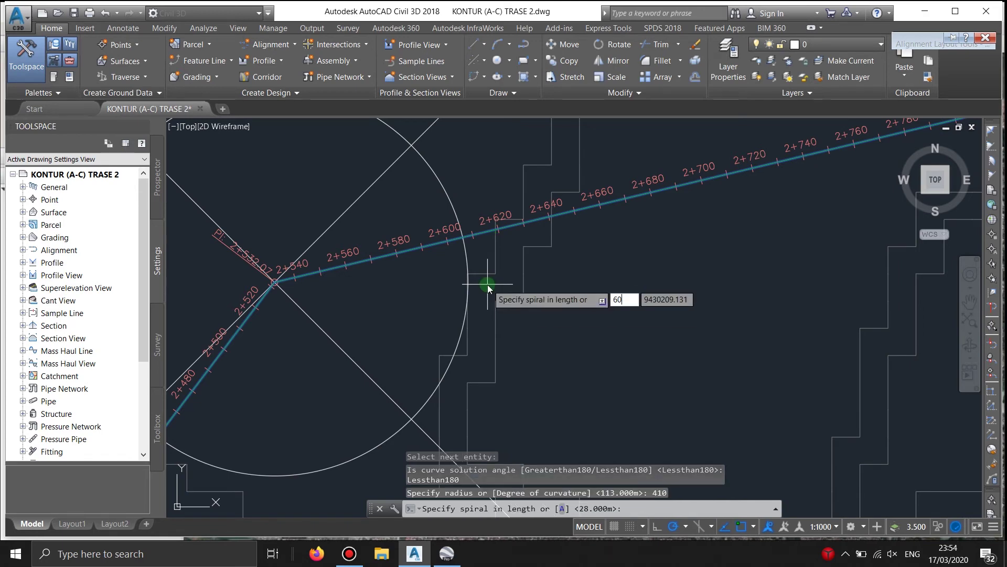
key("Return")
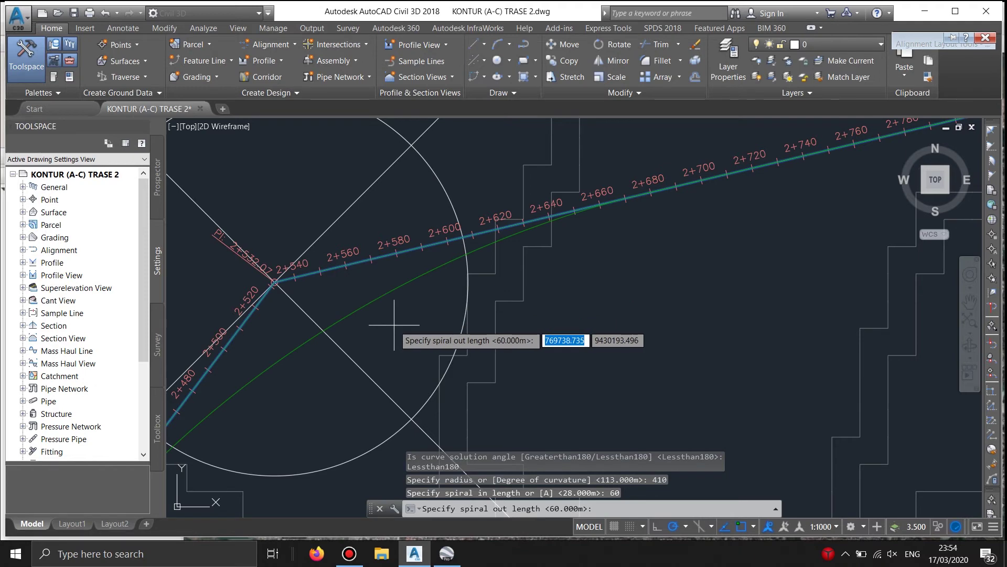
key("Return")
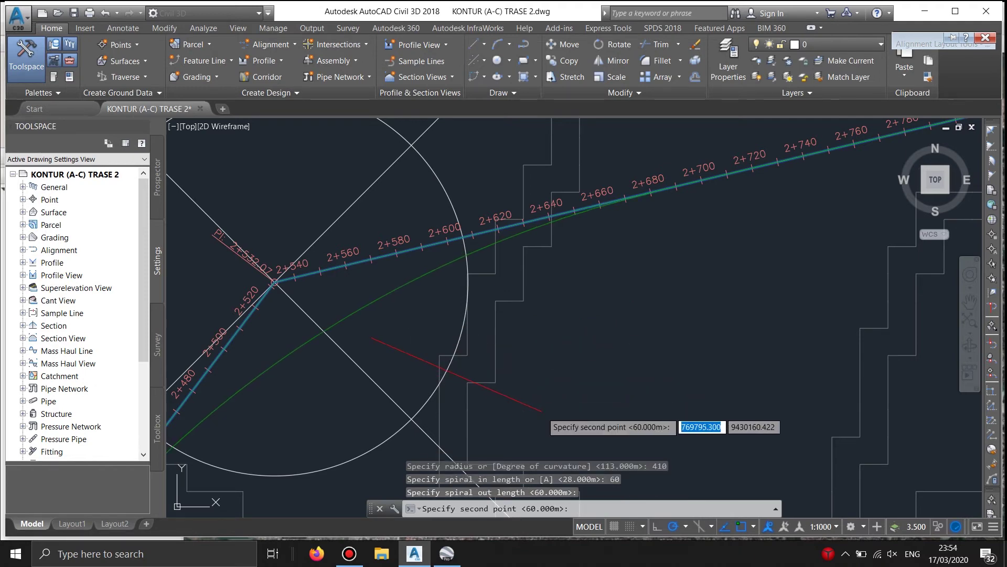
key("Return")
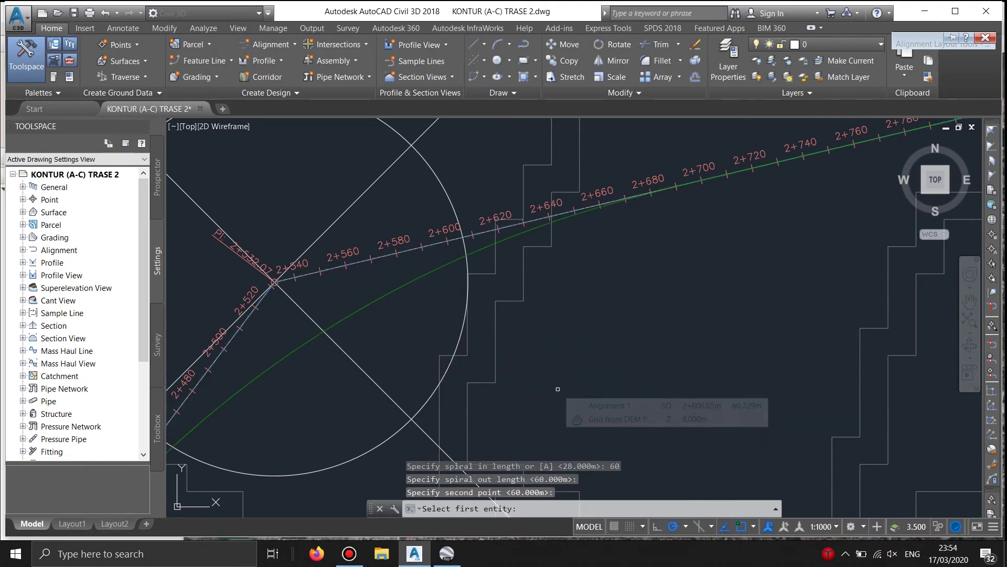
Step: End the spiral-curve-spiral command and examine the new curve and its station labels around the third marker of Alignment 1
key("Return")
scroll(560, 363, "down", 5)
middle_click_drag(560, 363, 612, 287)
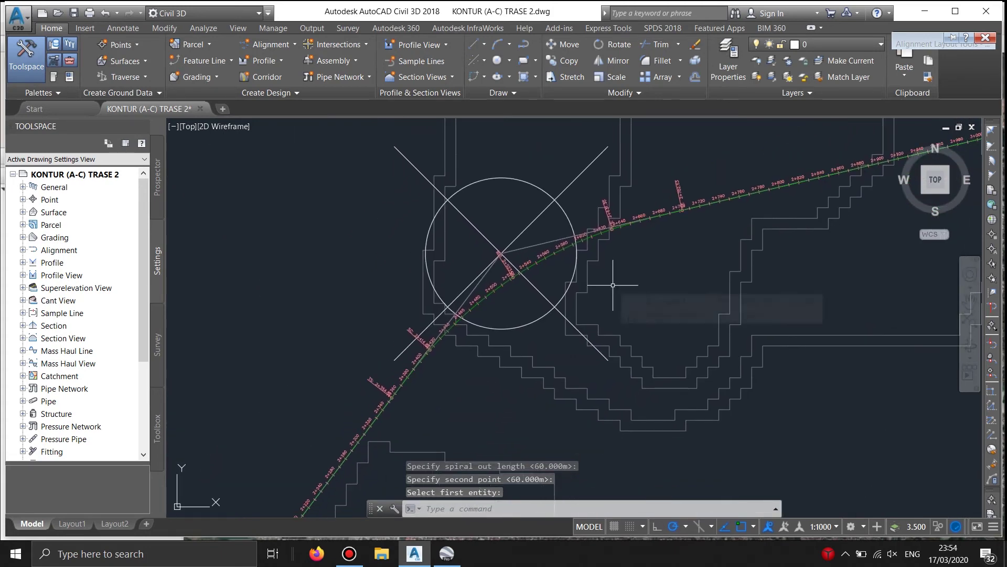
scroll(509, 285, "up", 4)
scroll(506, 285, "down", 2)
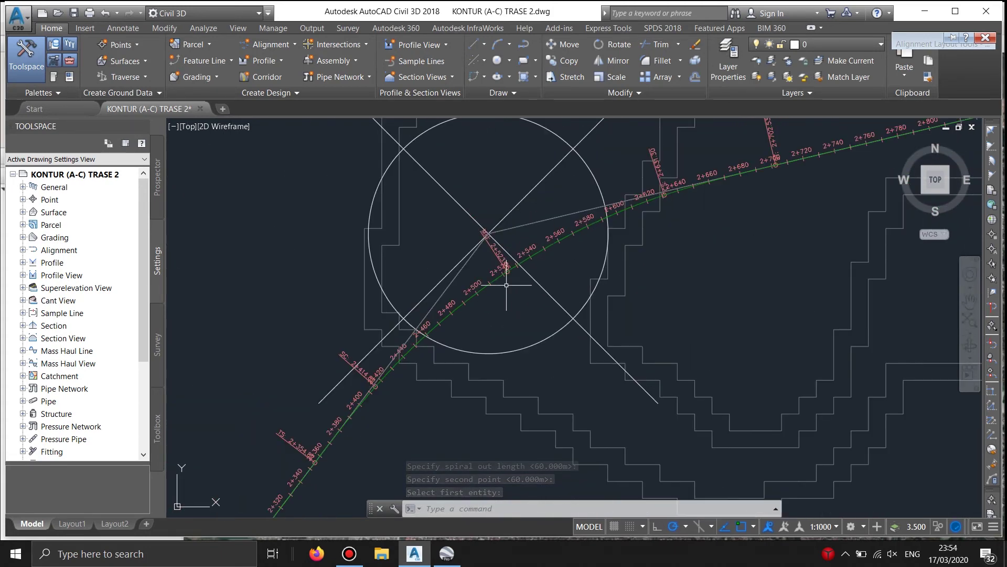
scroll(502, 308, "down", 2)
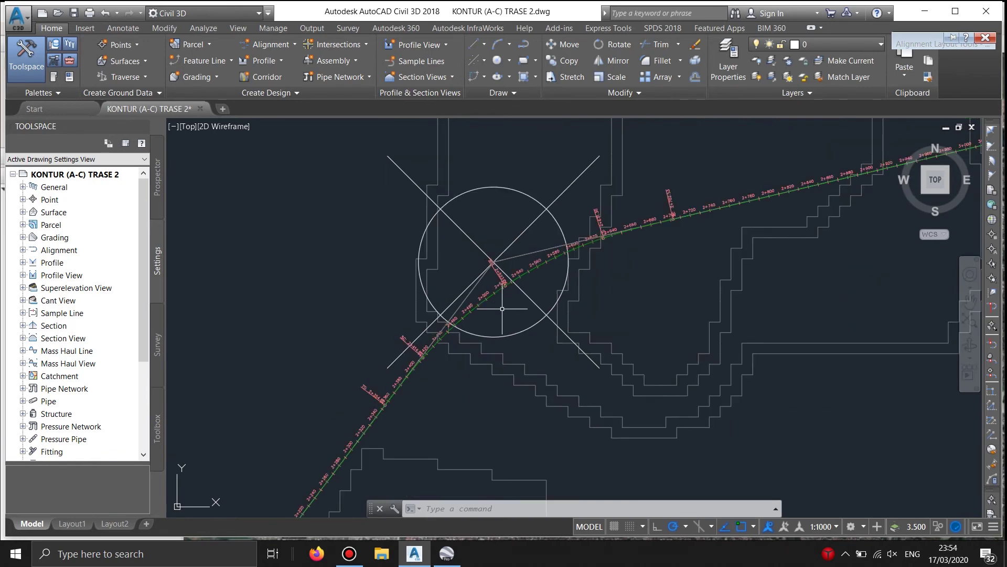
middle_click_drag(502, 308, 542, 227)
scroll(539, 228, "up", 3)
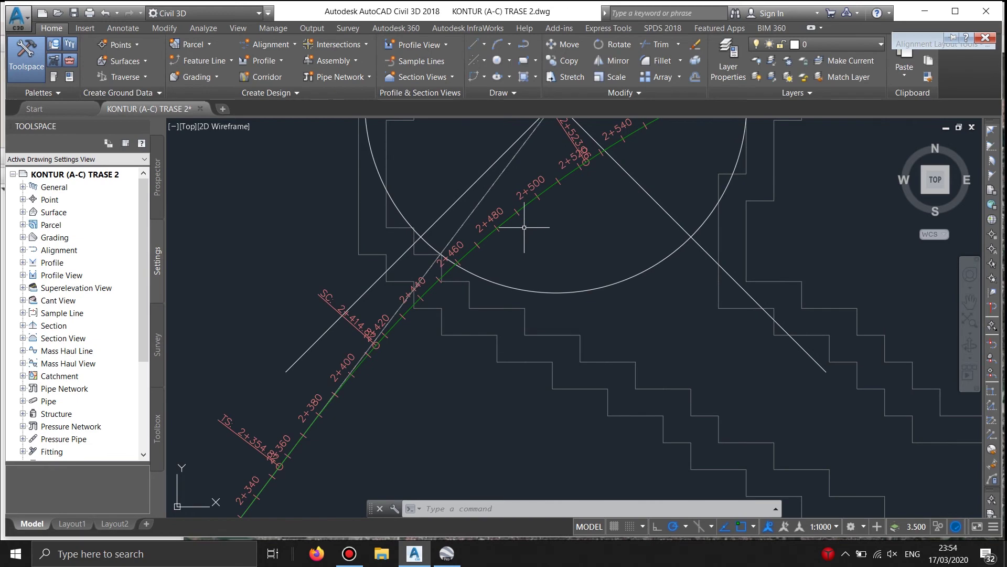
Step: Start calculating superelevation for Alignment 1 with an Undivided Crowned roadway pivoting about the Center Baseline
mouse_move(526, 190)
left_click(527, 190)
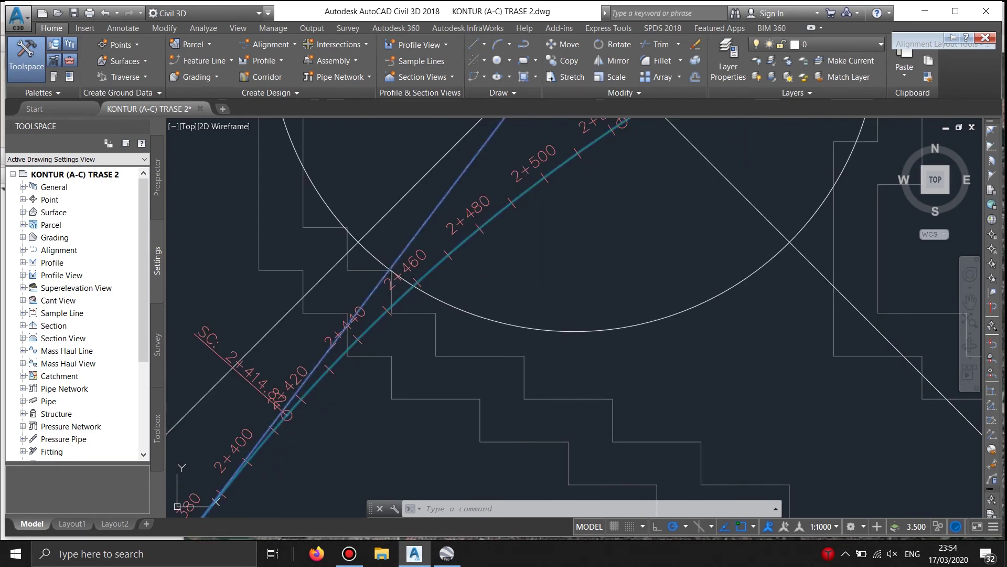
right_click(526, 190)
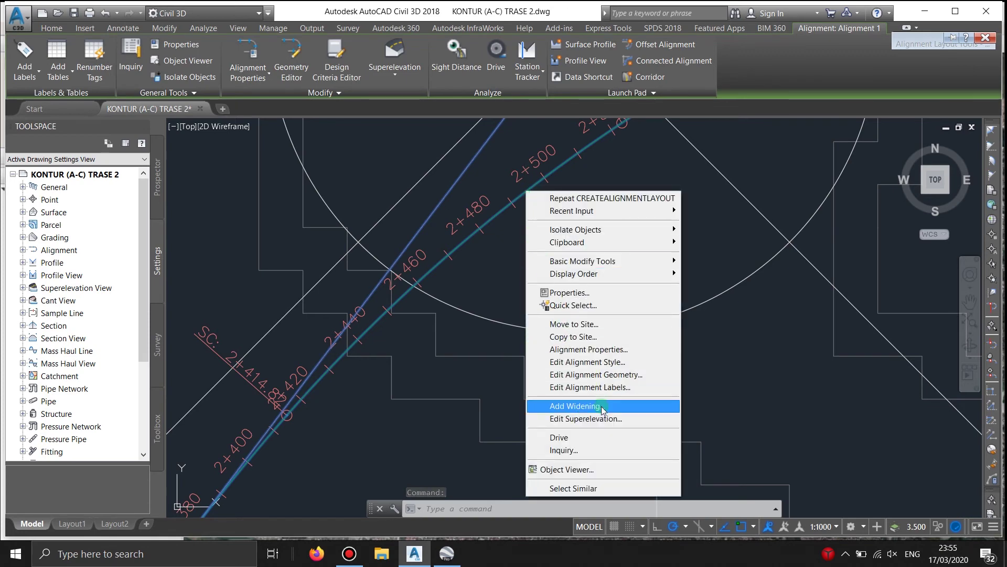
left_click(604, 423)
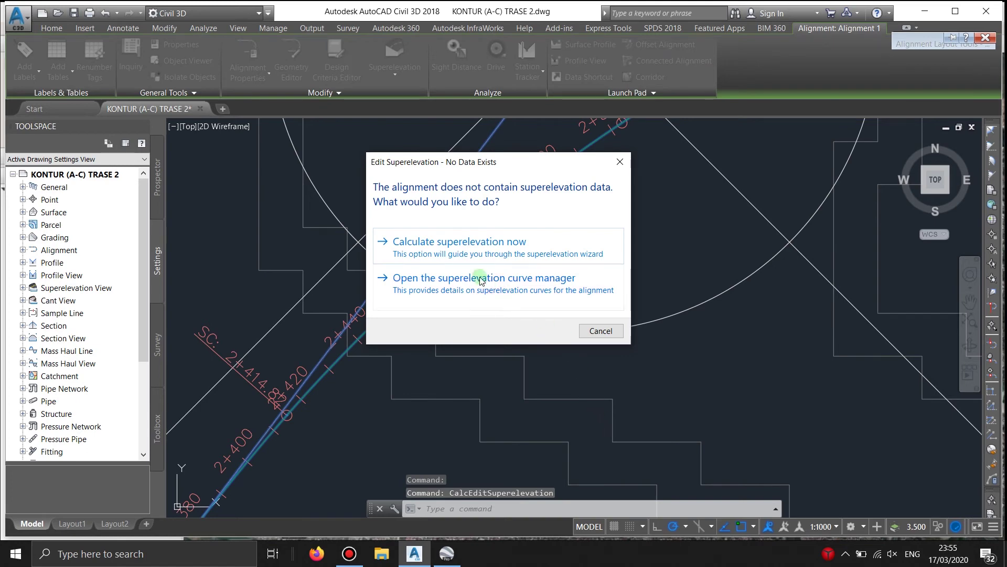
left_click(457, 247)
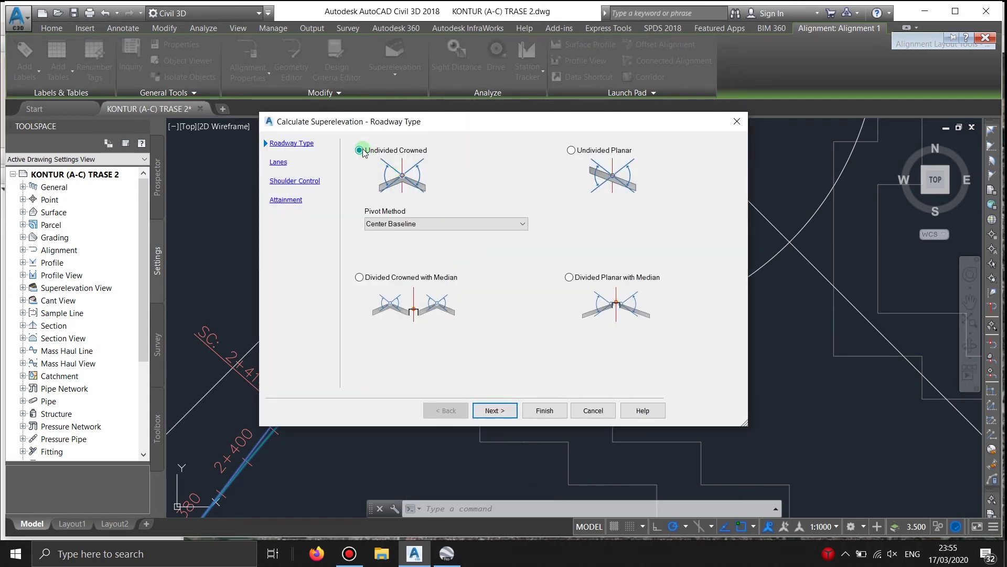
left_click(494, 411)
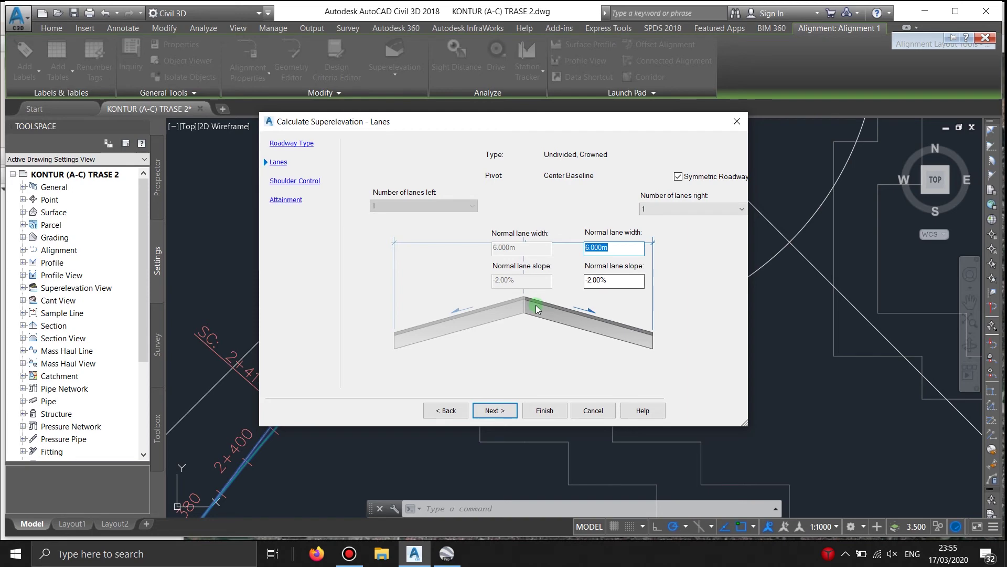
Step: Set the symmetric roadway's normal lane width to 3.5 m and its normal lane slope to -3%
left_click(595, 251)
left_click(598, 247)
left_click(595, 281)
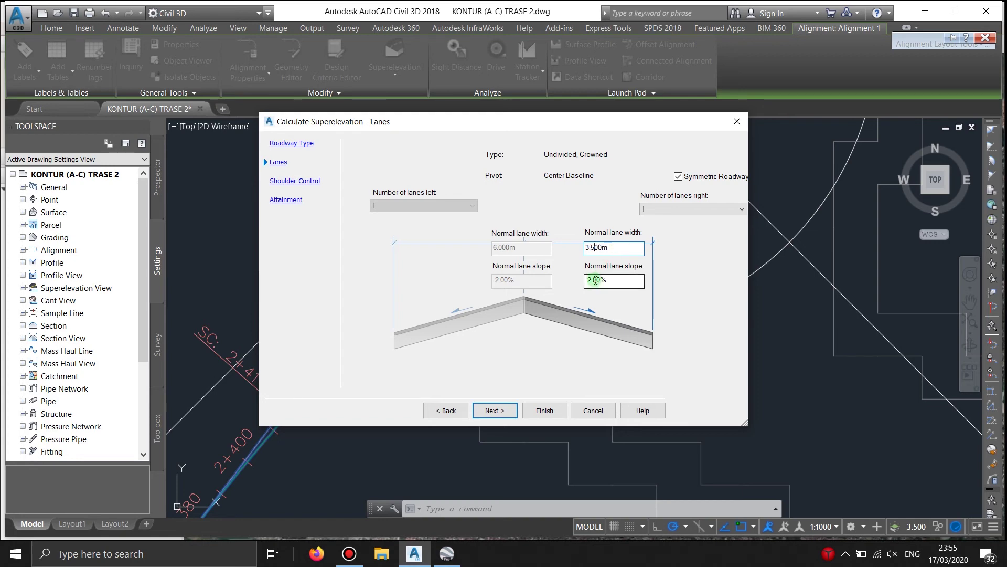
left_click(592, 281)
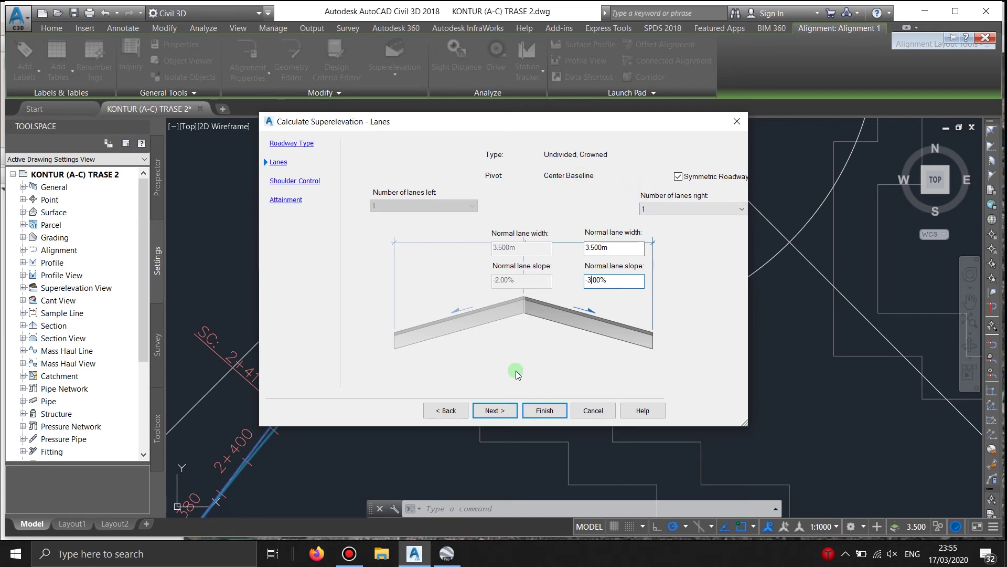
left_click(498, 410)
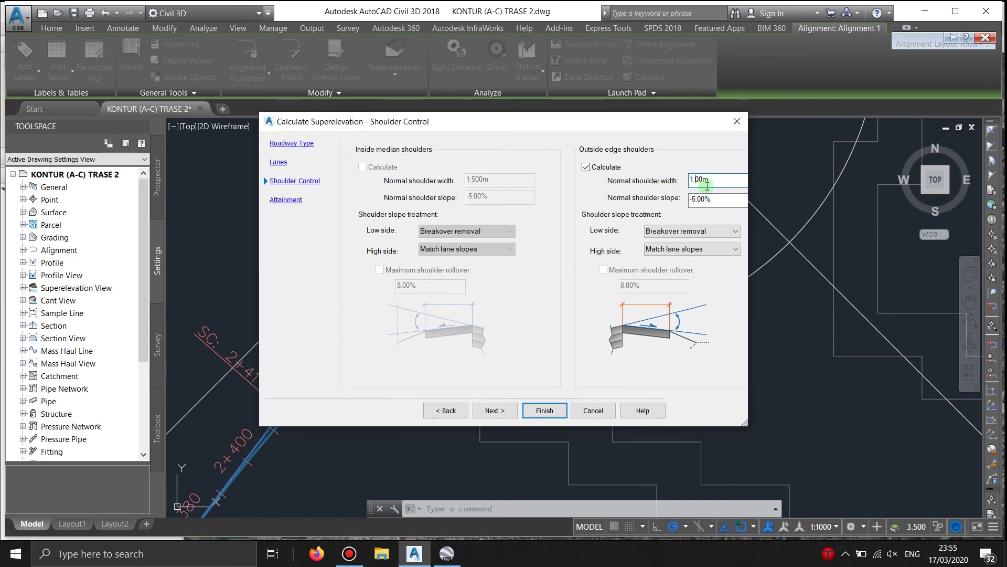
Step: Set the outside edge shoulders to 1 m width and -4% slope, complete the superelevation calculation and close the resulting table
left_click(695, 199)
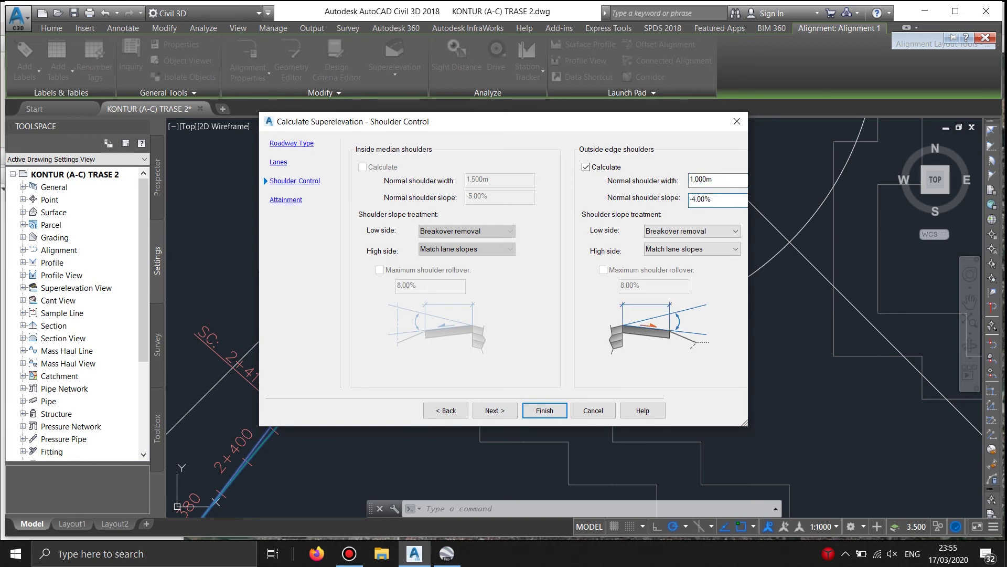
left_click(501, 410)
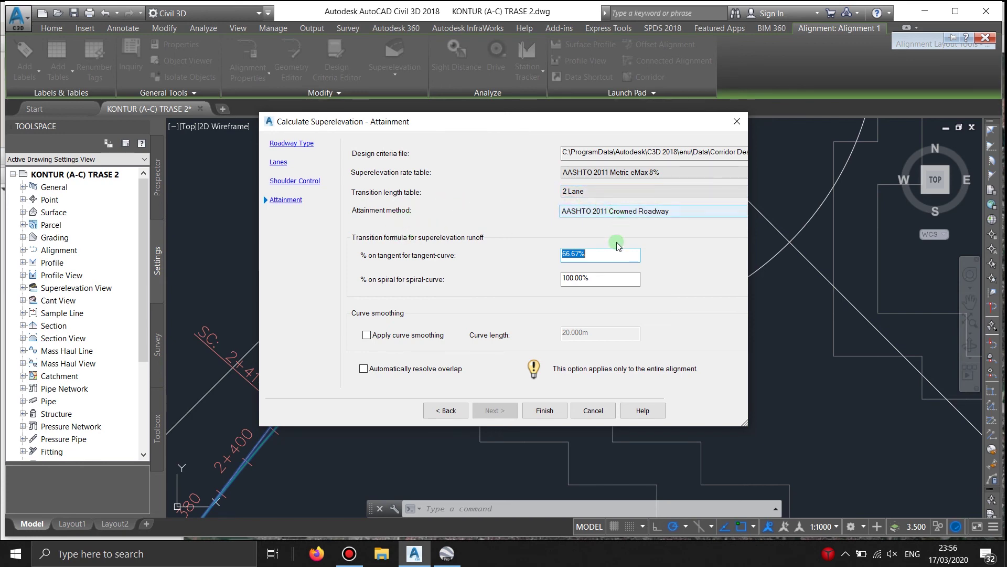
left_click(548, 413)
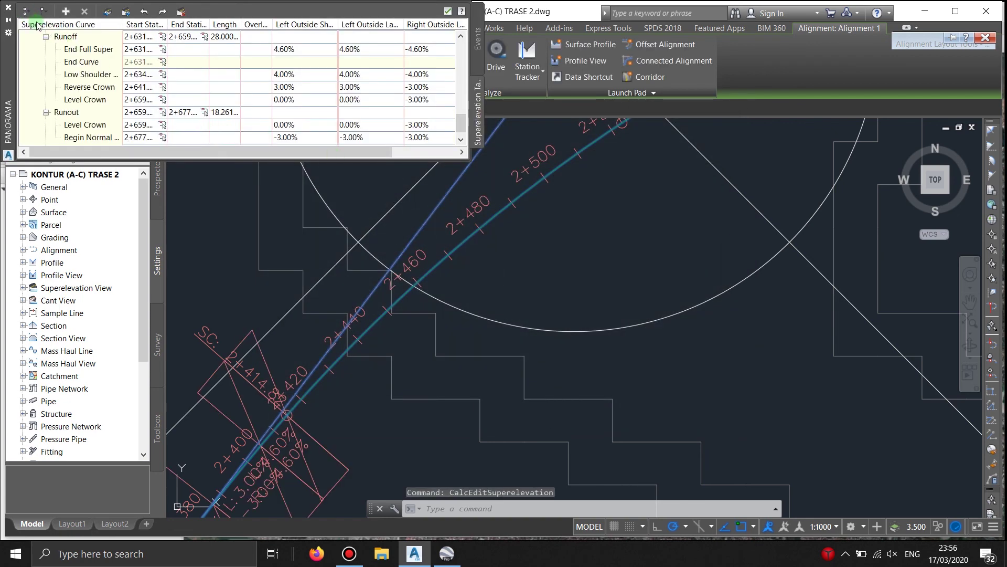
left_click(9, 9)
Step: Deselect Alignment 1 and examine its whole route with the superelevation labels at the bends
scroll(637, 257, "down", 4)
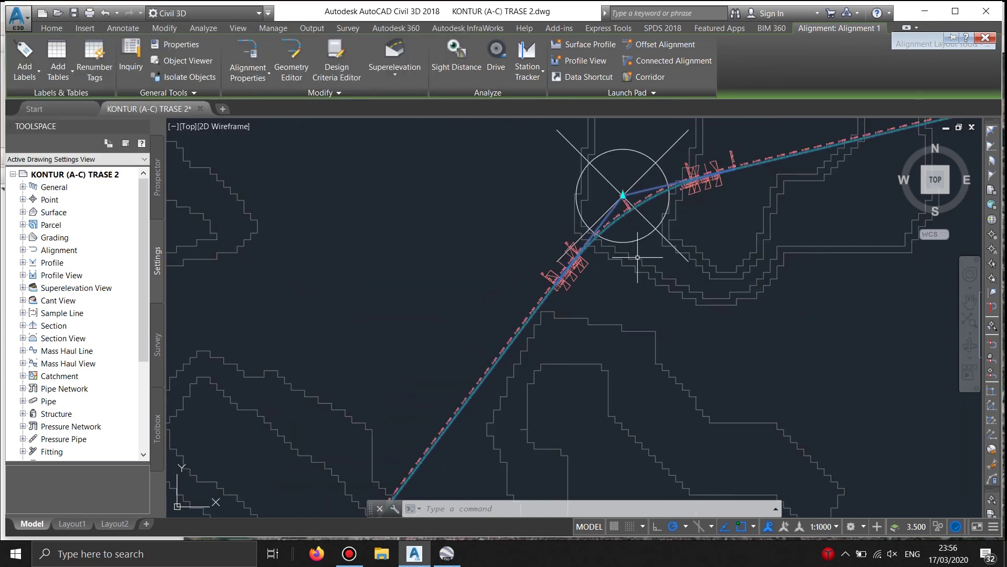
scroll(656, 272, "down", 5)
mouse_move(672, 277)
middle_mouse_down()
mouse_move(637, 286)
mouse_move(584, 233)
middle_mouse_up()
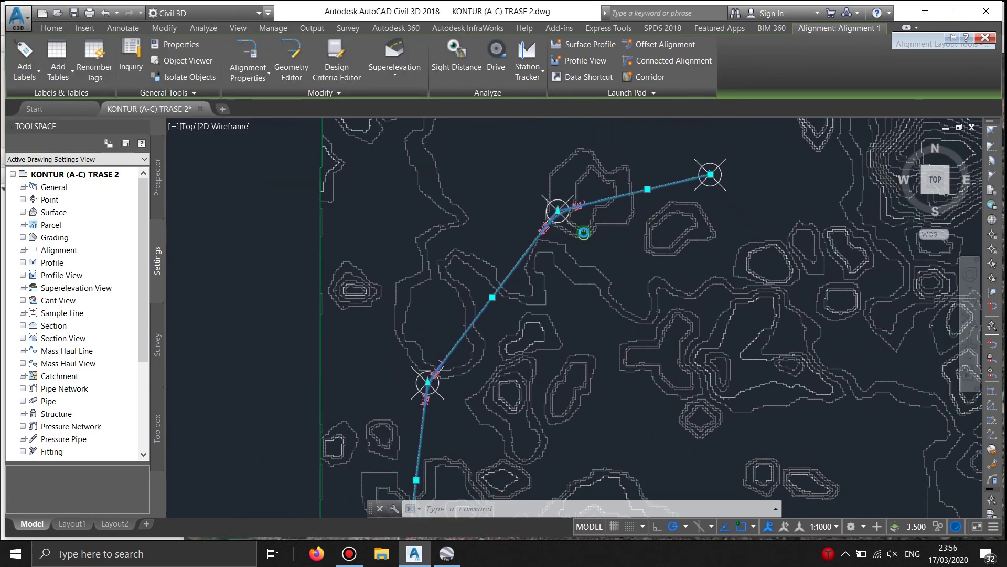
middle_click_drag(599, 294, 613, 258)
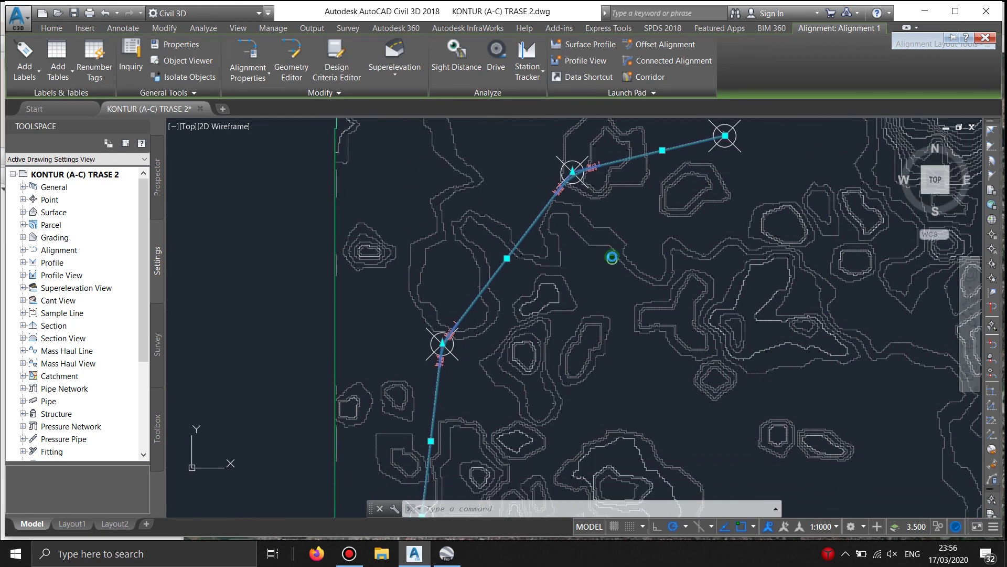
scroll(580, 268, "down", 3)
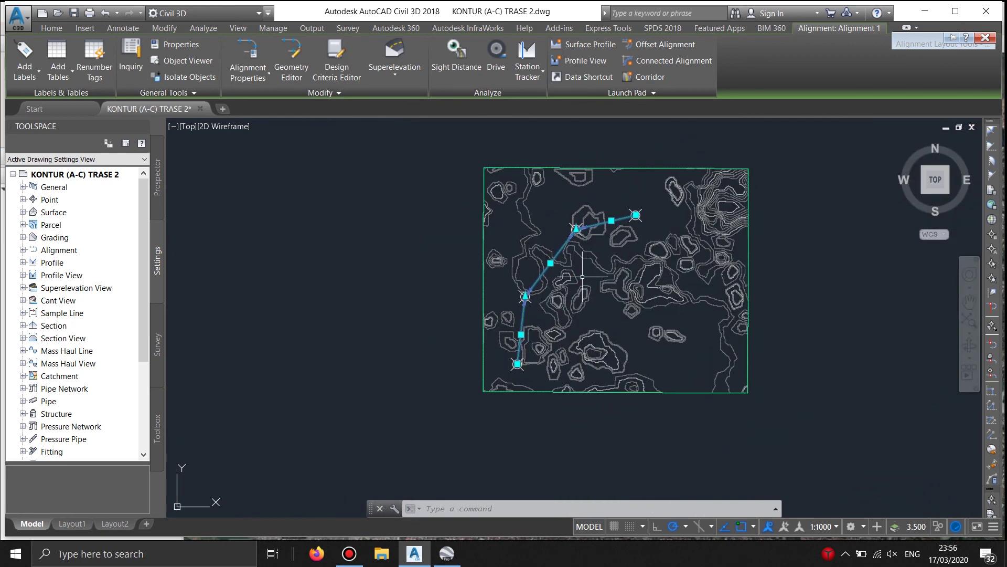
scroll(582, 277, "up", 3)
key("Escape")
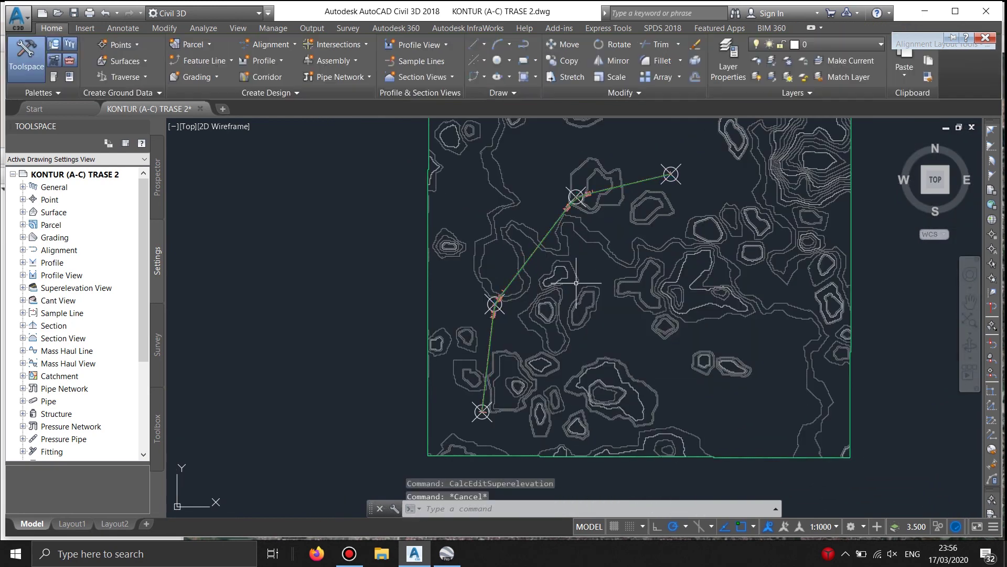
scroll(580, 225, "up", 2)
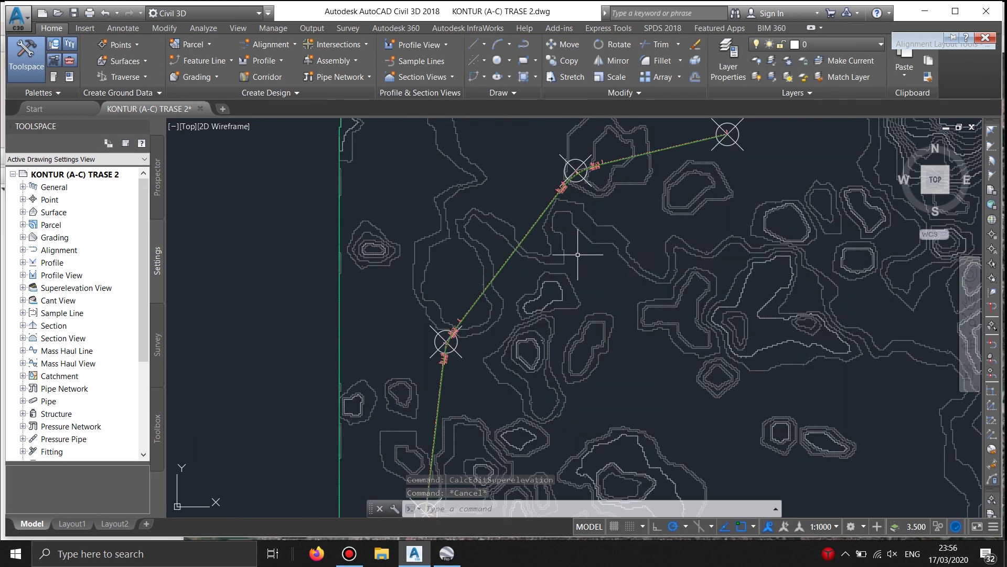
scroll(580, 247, "down", 2)
mouse_move(580, 248)
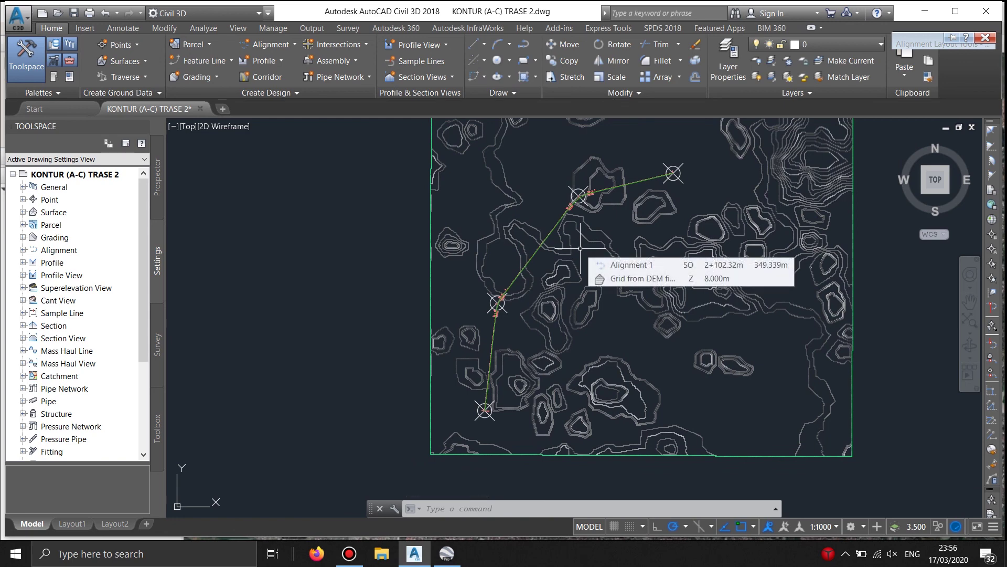